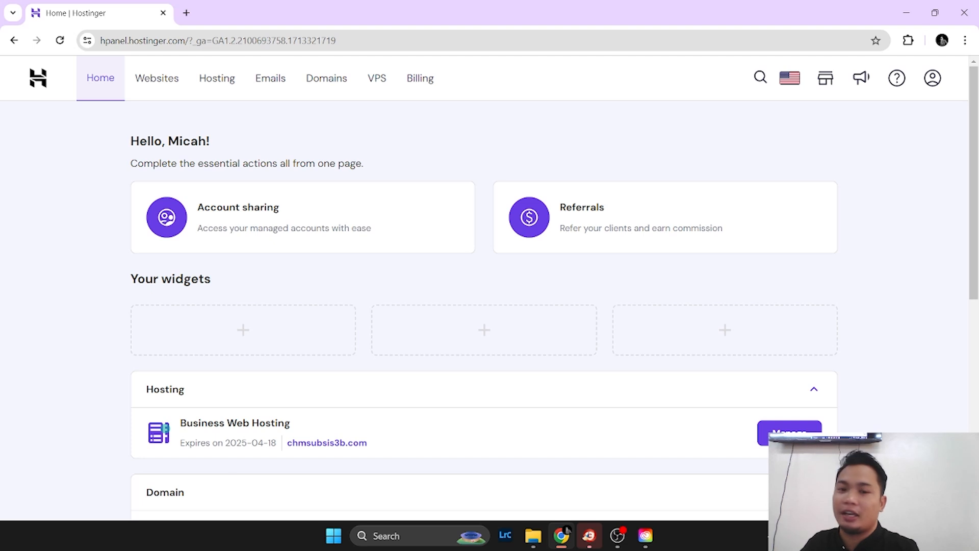
Search the Windows Start menu for 'fil' to find the FileZilla app
key(super)
text(fileZilla)
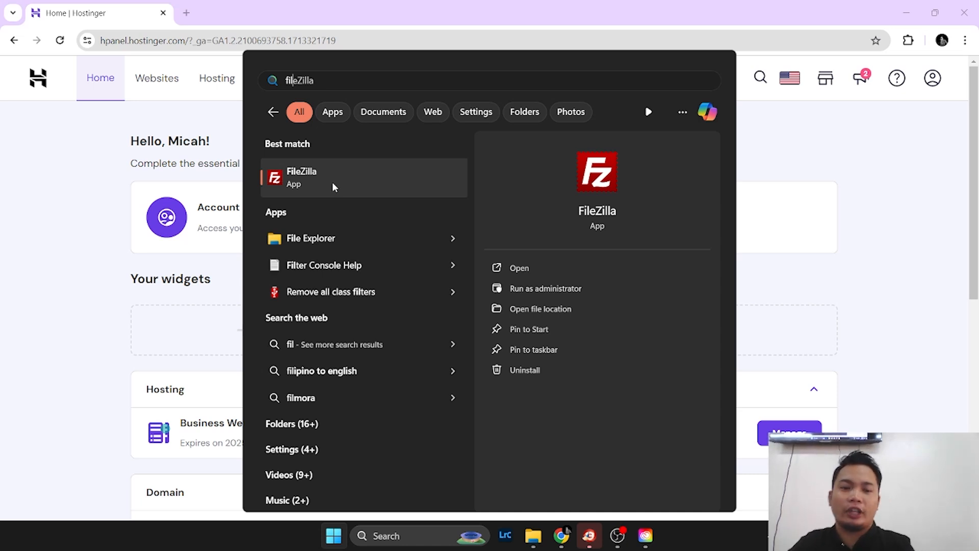
Launch FileZilla, look over its Host and Username fields, and go back to hPanel in Chrome
click(339, 179)
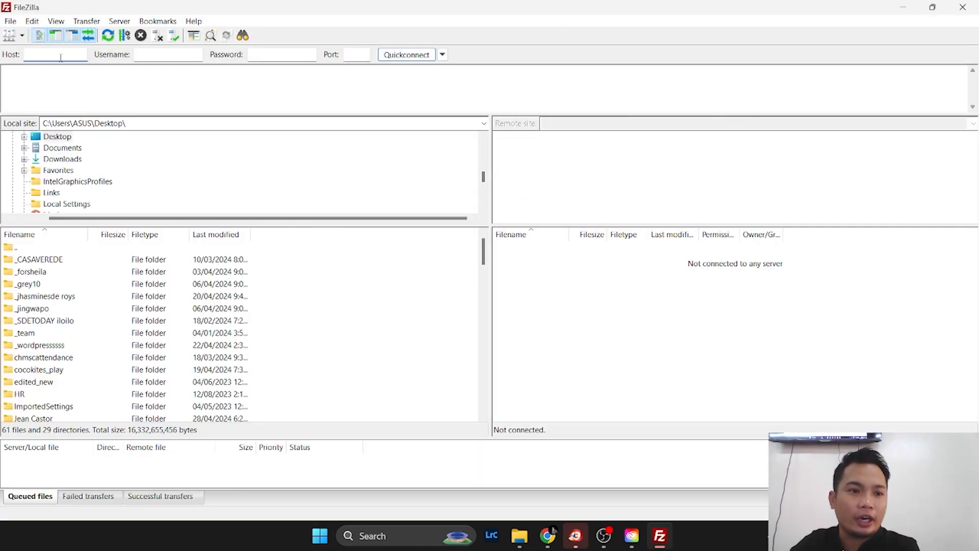
click(60, 57)
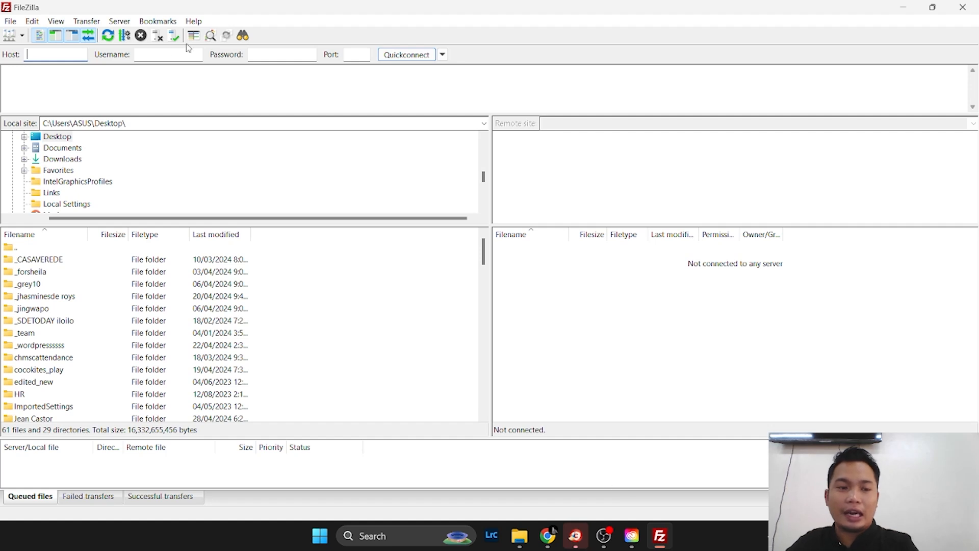
click(162, 53)
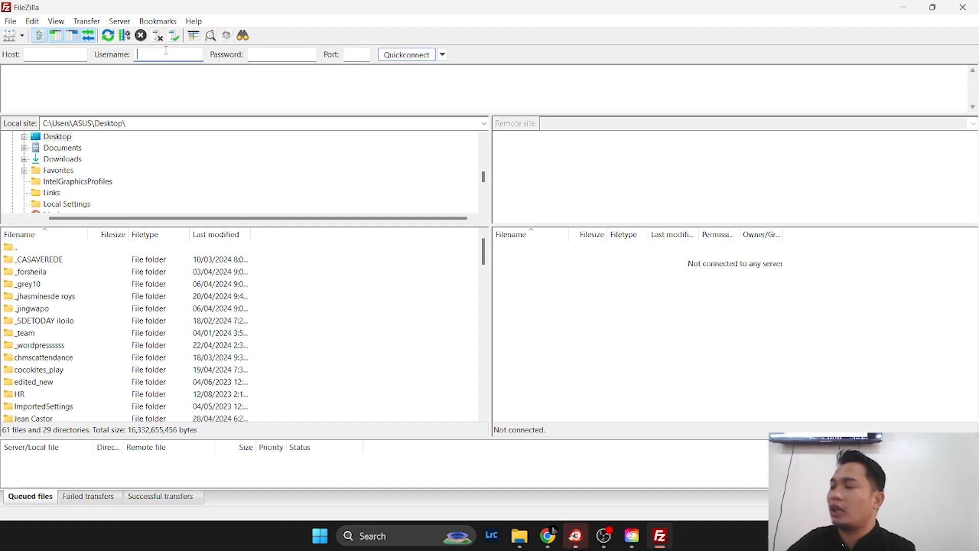
key(alt+Tab)
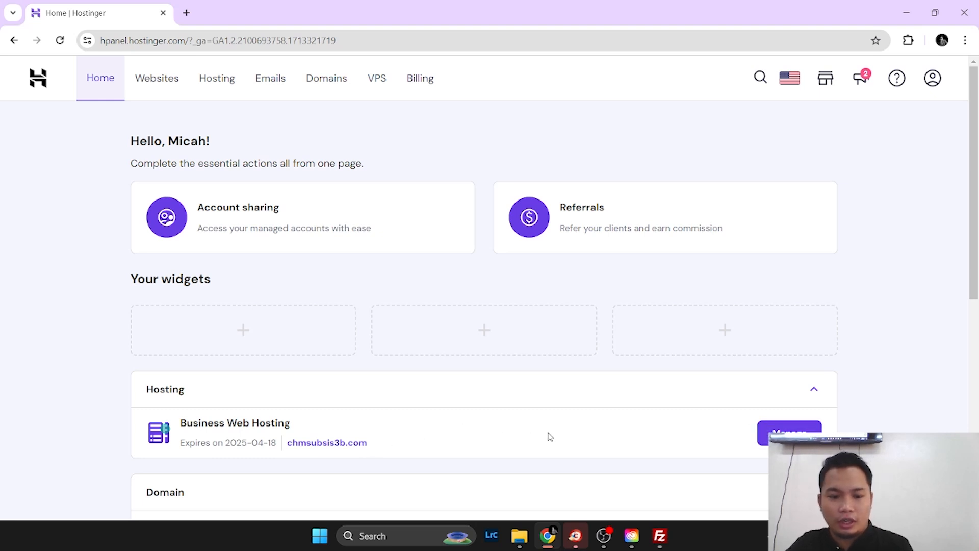
Open the chmsubsis3b.com website dashboard, expand Domains, and open its File Manager
click(790, 431)
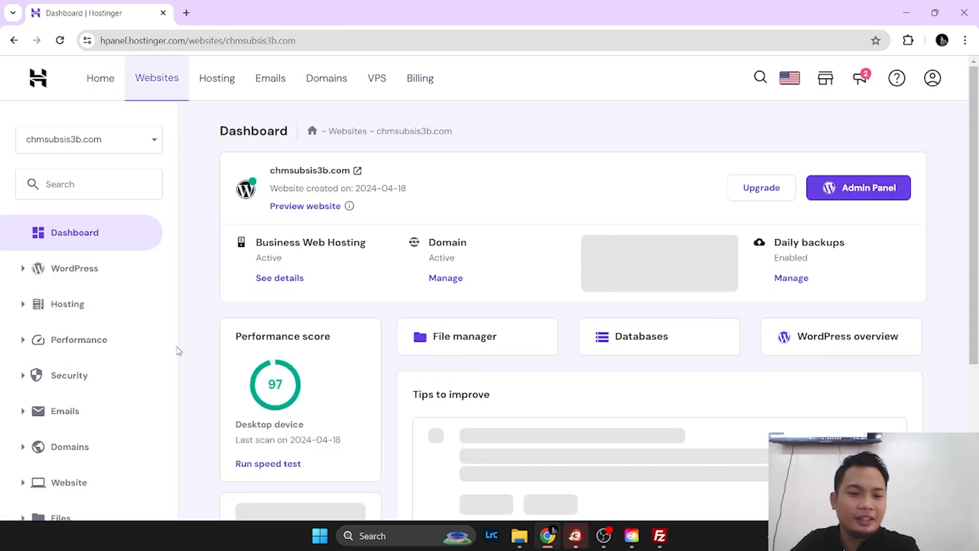
scroll(84, 448, down, 1)
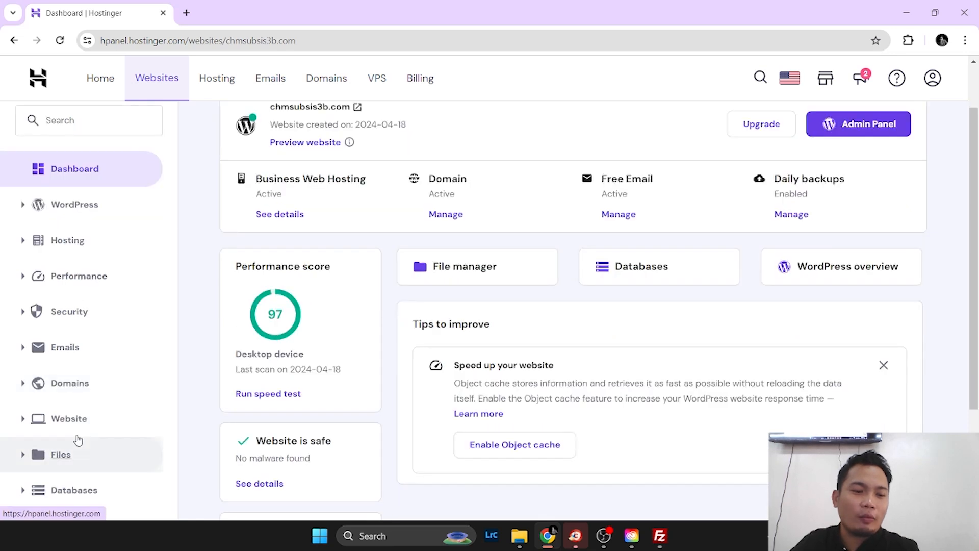
click(66, 384)
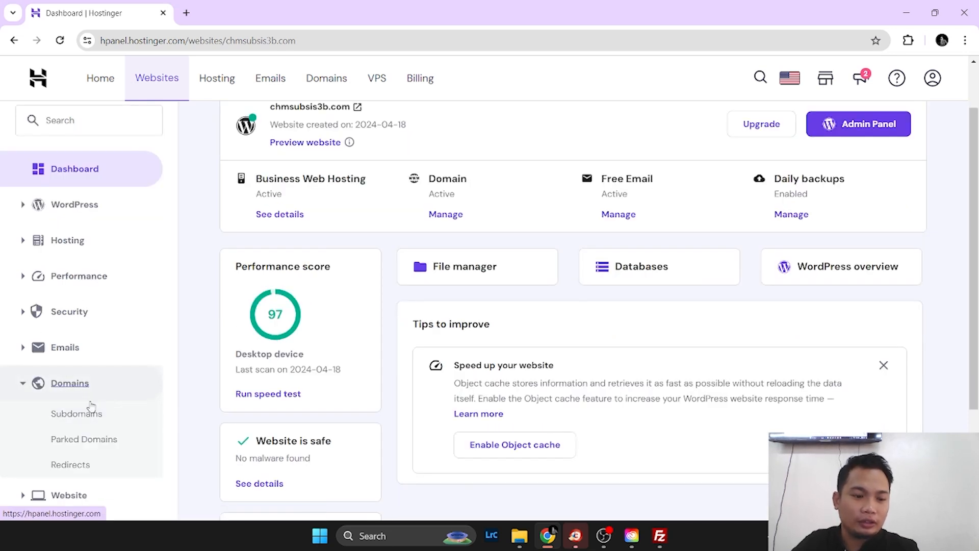
scroll(454, 316, down, 1)
scroll(480, 339, up, 2)
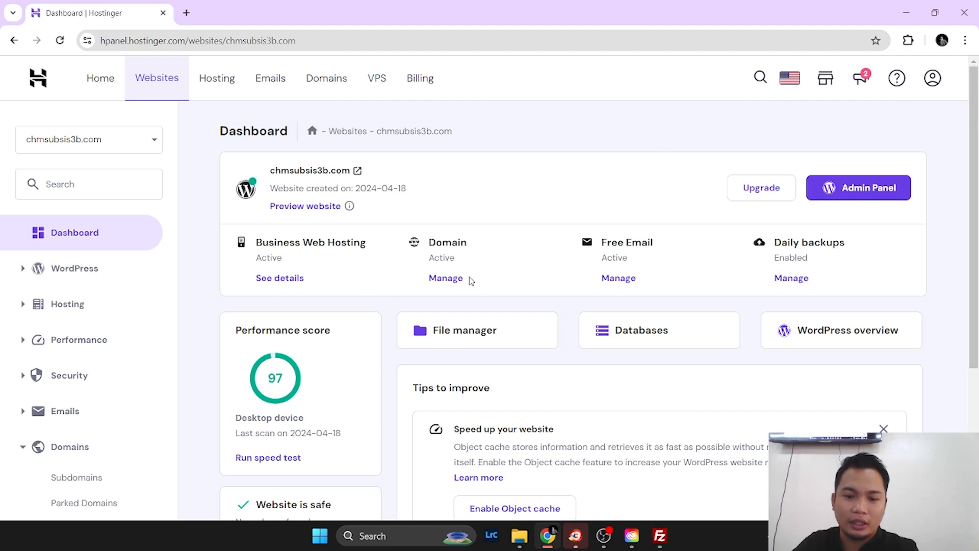
click(467, 331)
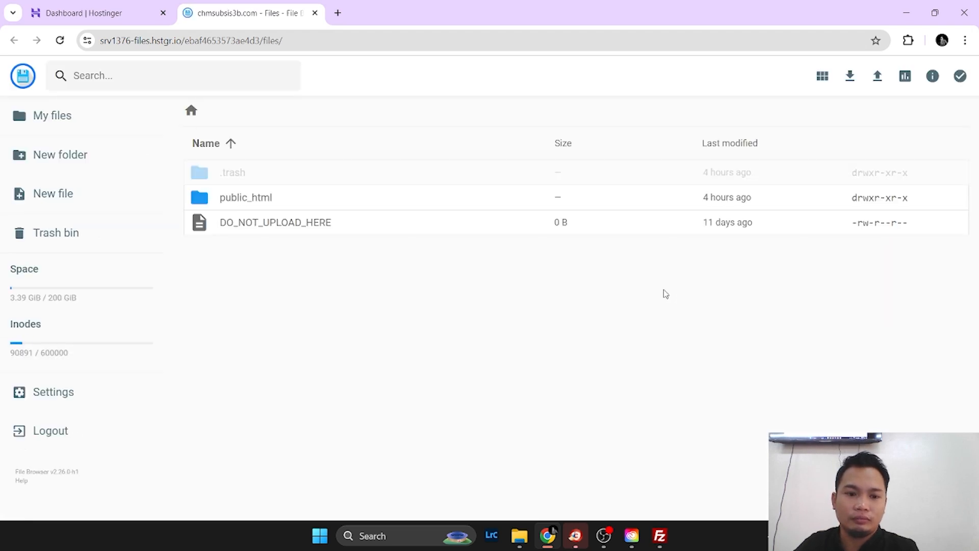
Browse public_html's Aboc_Pase and Divinagracia_Vinco folders, then return to public_html
double_click(245, 200)
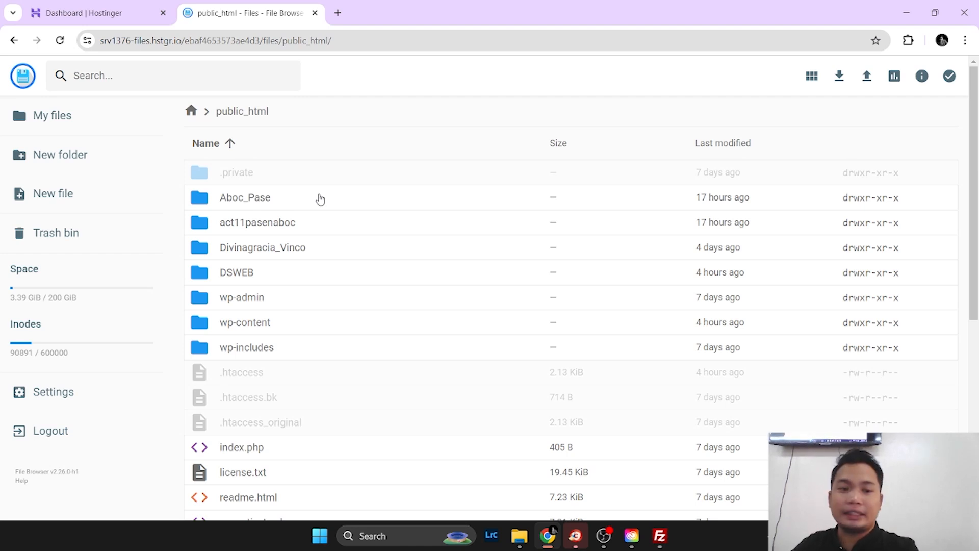
click(296, 201)
double_click(299, 203)
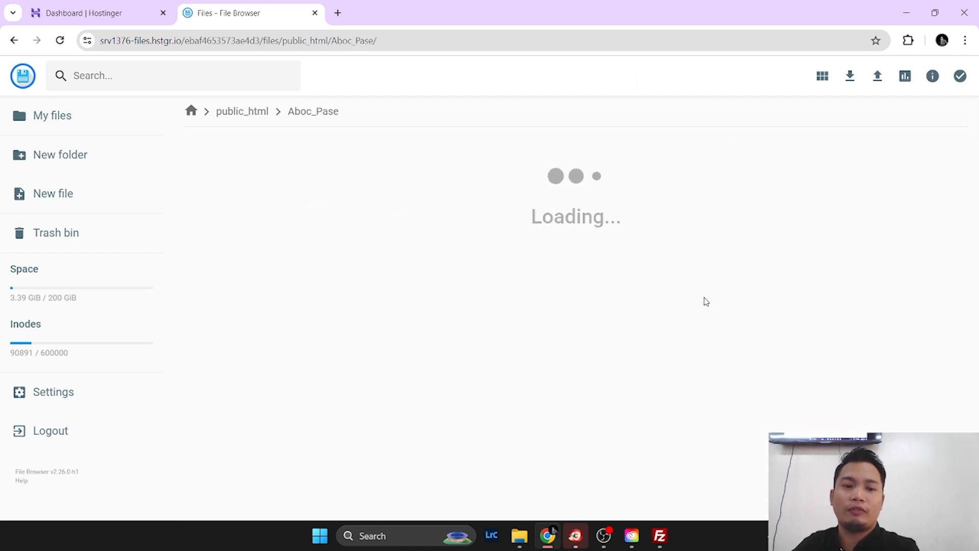
click(265, 113)
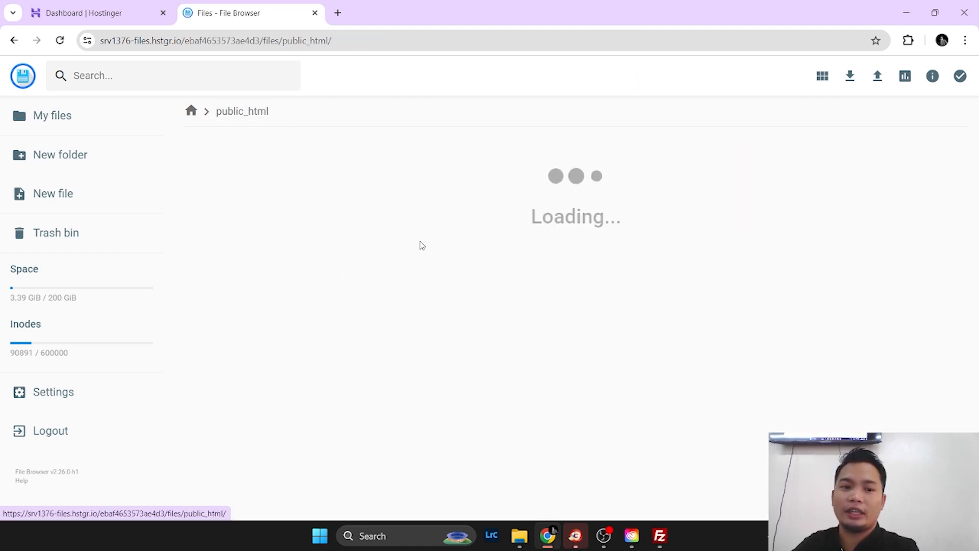
double_click(278, 246)
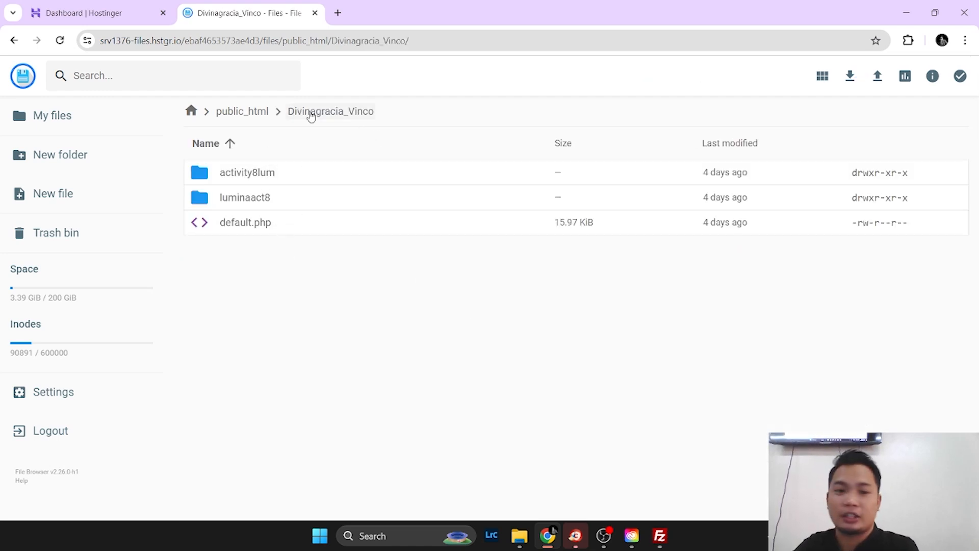
click(265, 113)
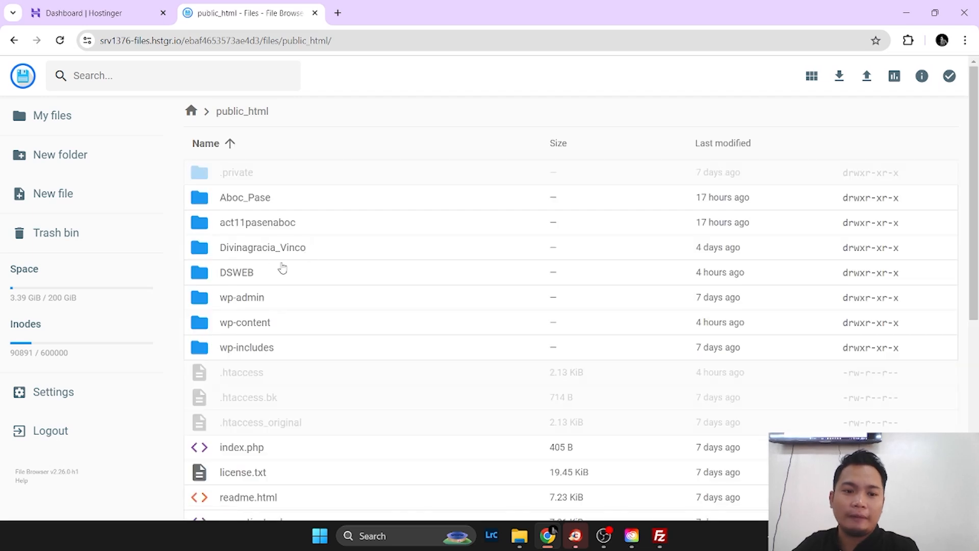
double_click(284, 248)
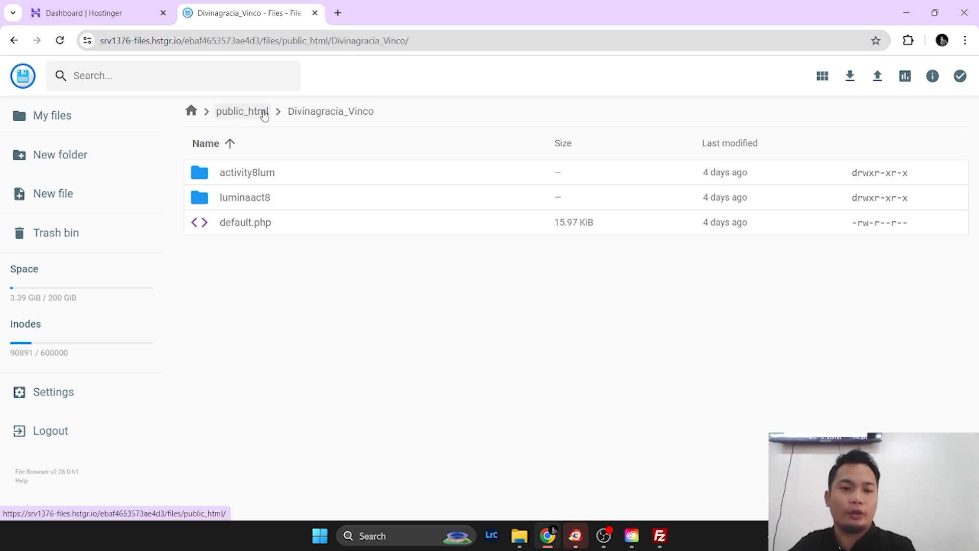
click(228, 116)
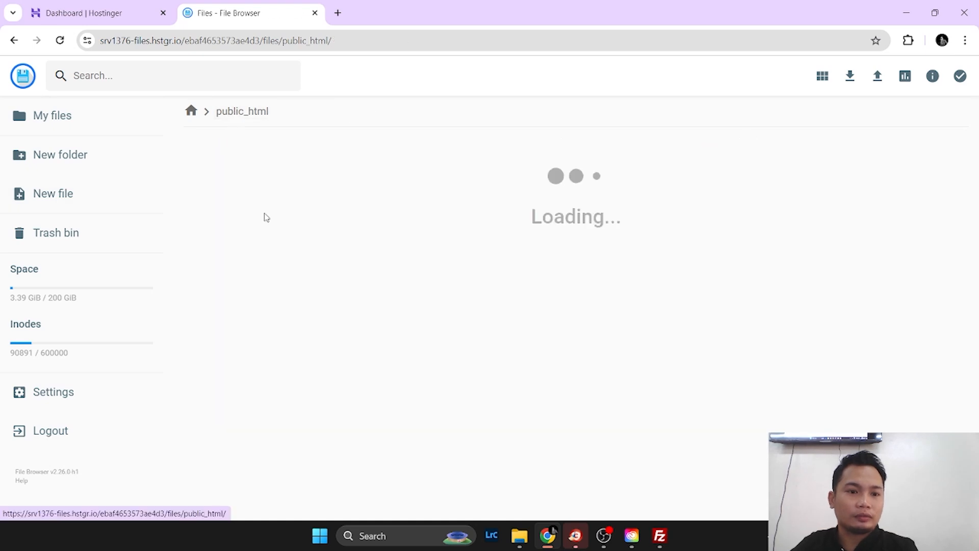
Open hPanel's Subdomains page listing the four subdomains and their directories
click(84, 13)
scroll(115, 426, down, 1)
click(90, 418)
scroll(663, 385, down, 4)
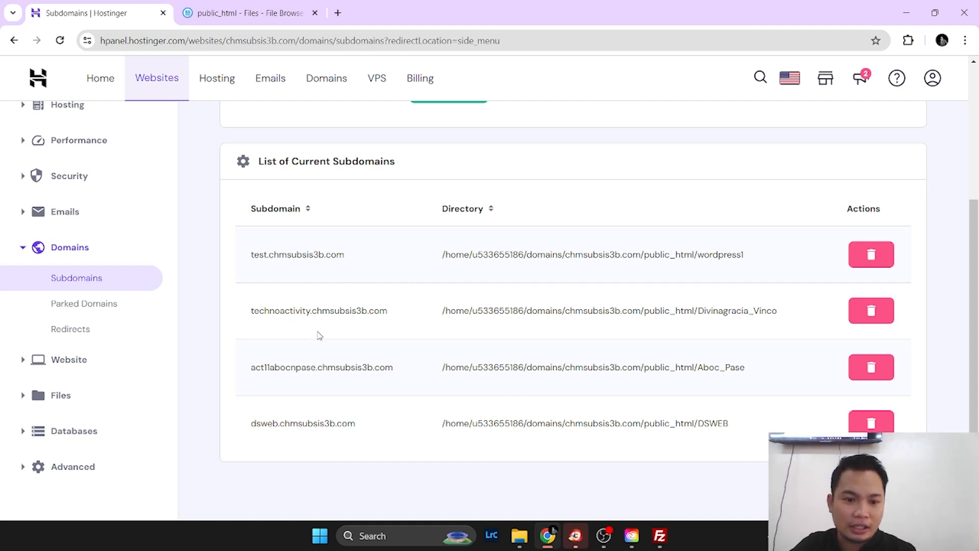
Load the act11abocnpase subdomain in a new tab, showing Hostinger's default page
mouse_move(402, 374)
mouse_down()
mouse_move(285, 372)
mouse_move(397, 369)
mouse_up()
click(269, 371)
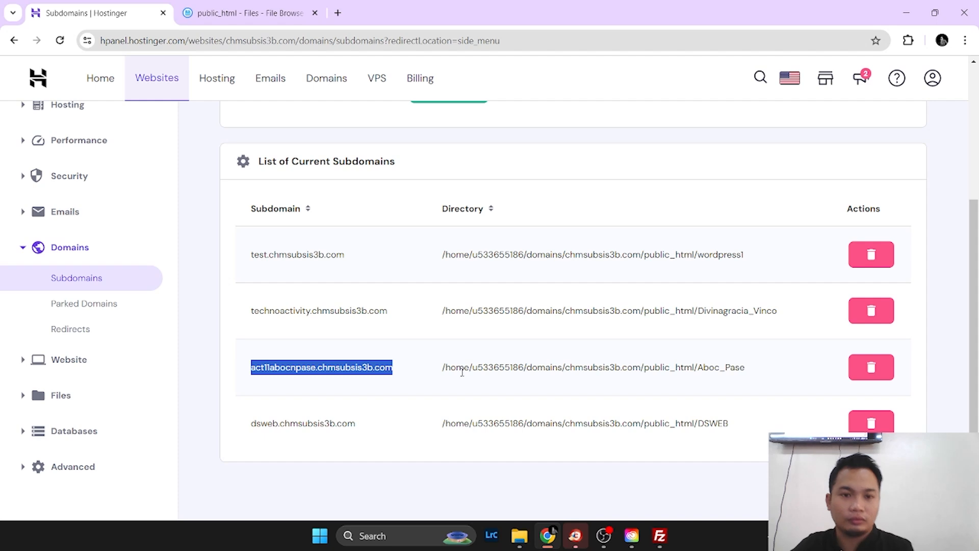
key(ctrl+c)
key(ctrl+t)
key(ctrl+v)
key(Return)
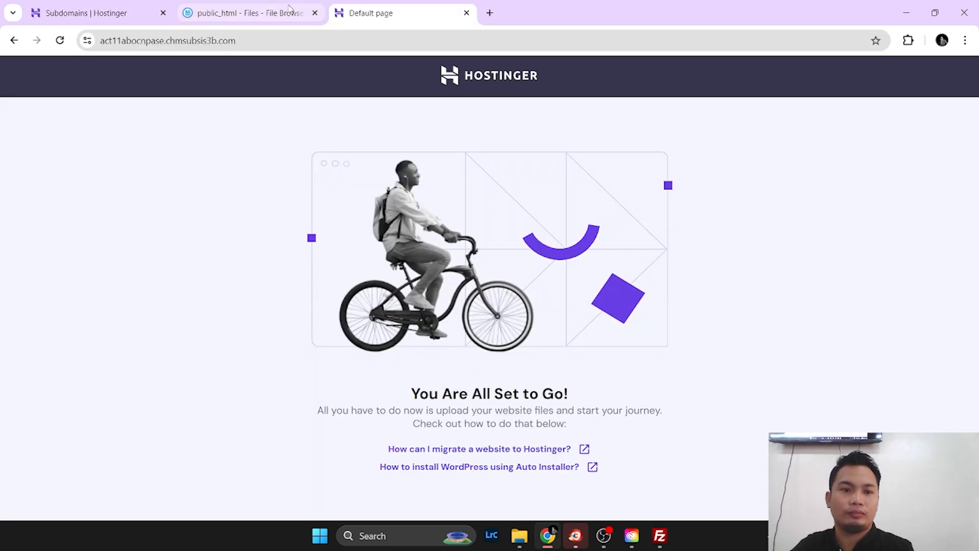
click(379, 46)
click(379, 47)
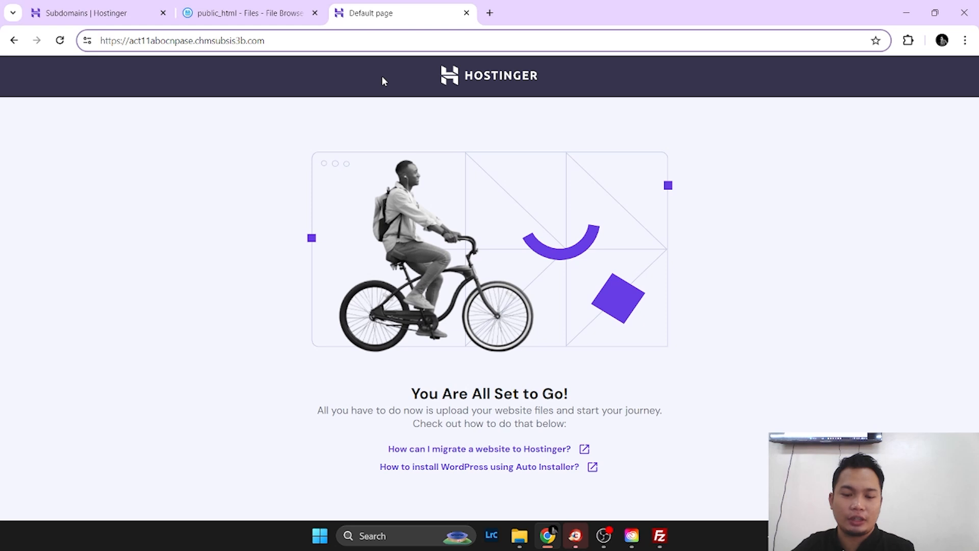
text(/)
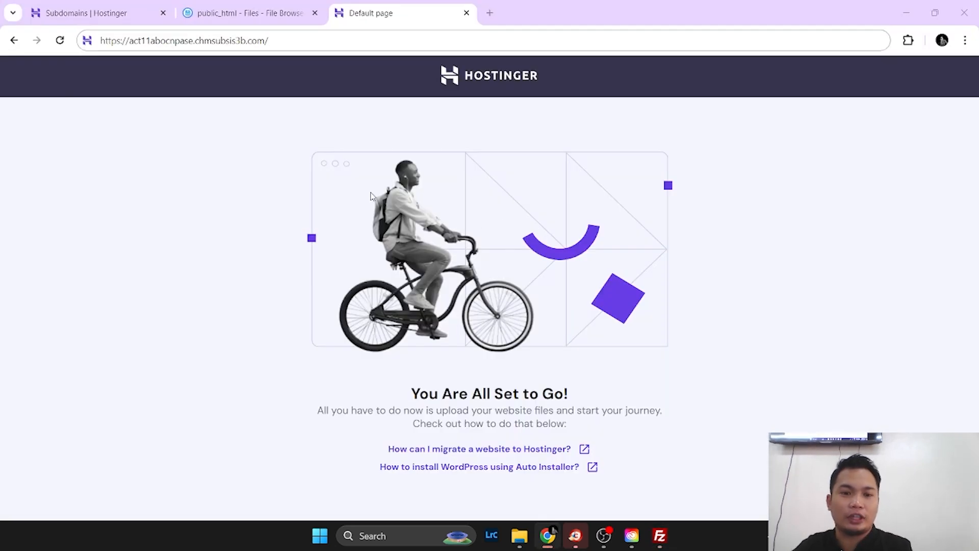
Copy technoactivity.chmsubsis3b.com and paste it into the default page tab's address bar
key(alt+Tab)
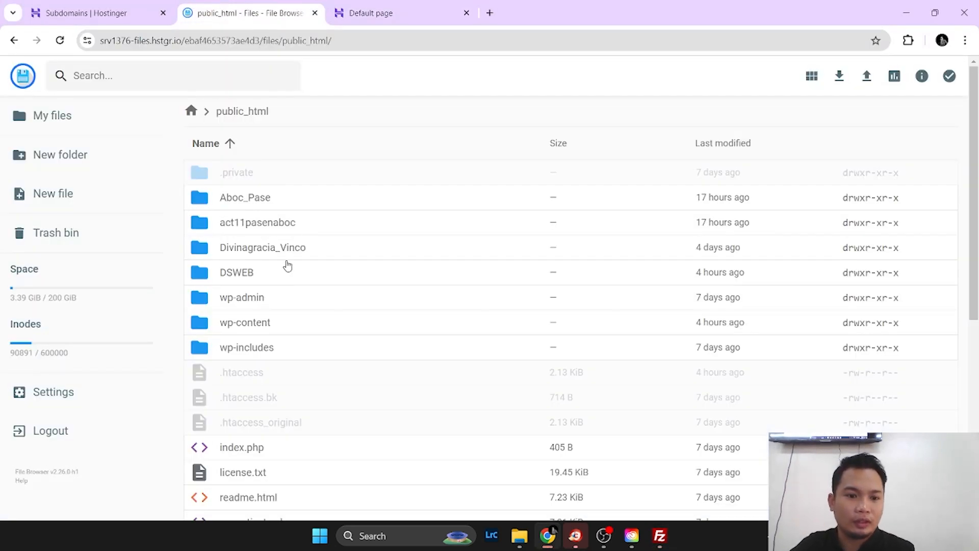
click(399, 6)
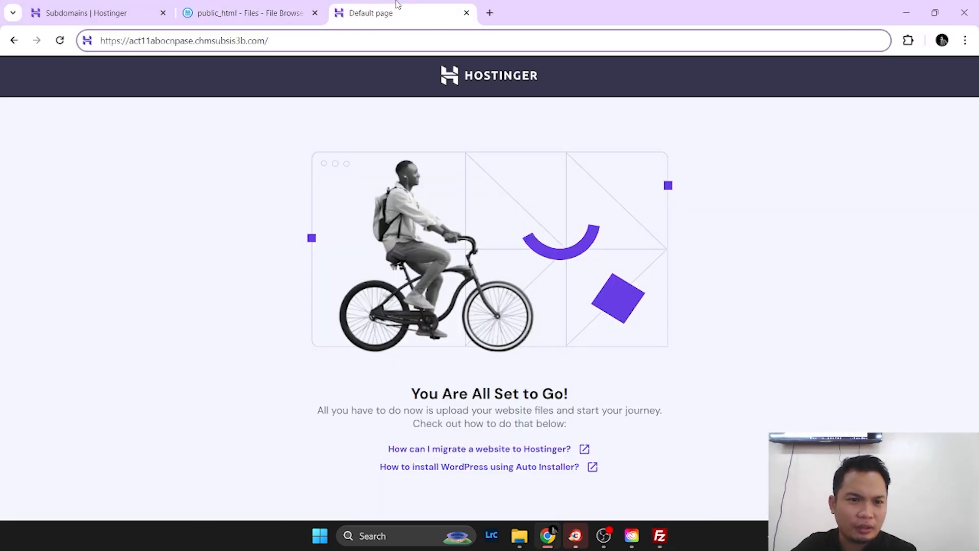
click(113, 5)
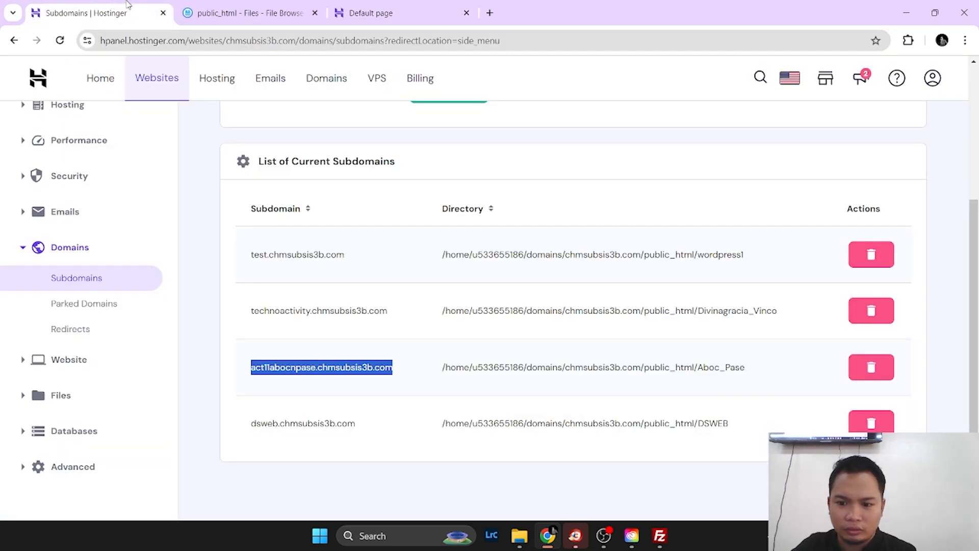
drag(396, 313, 248, 312)
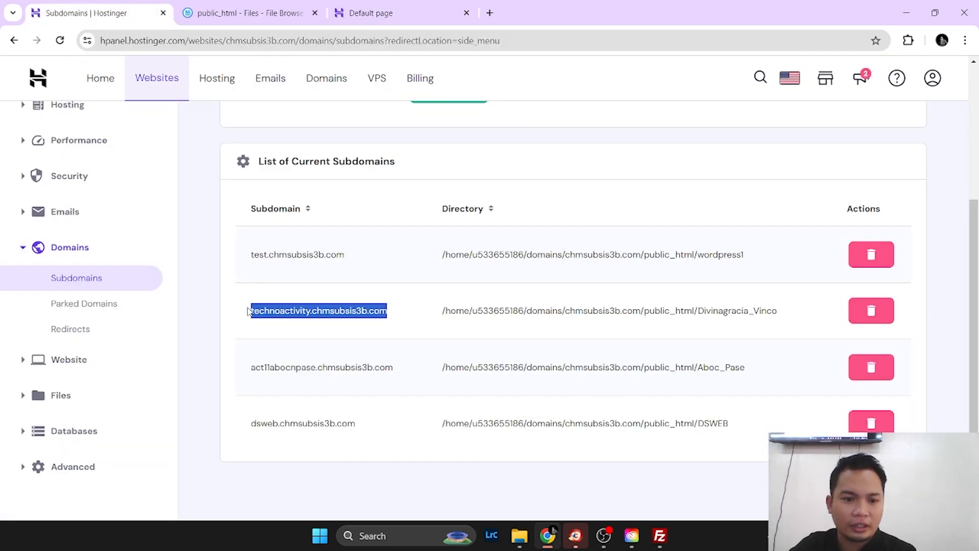
click(408, 7)
click(389, 44)
key(ctrl+v)
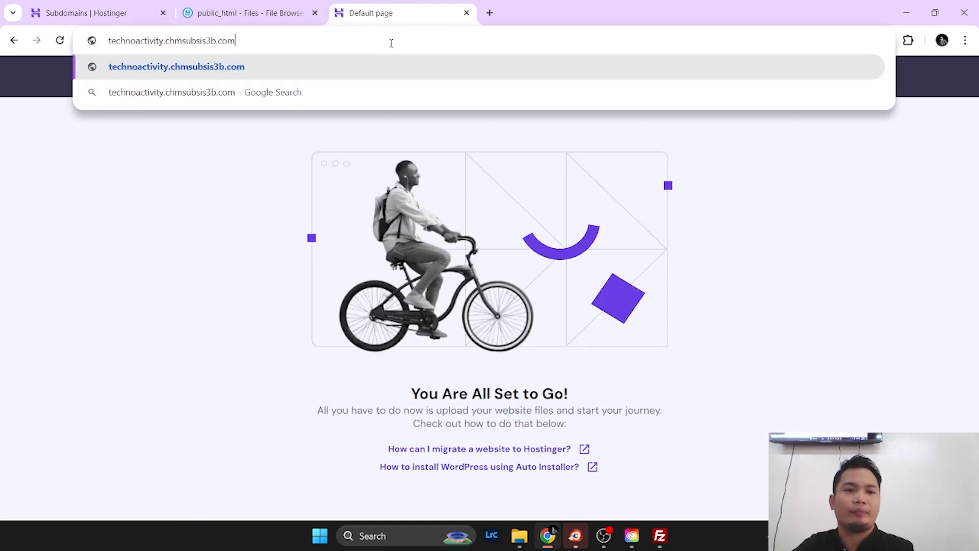
text(/)
click(307, 23)
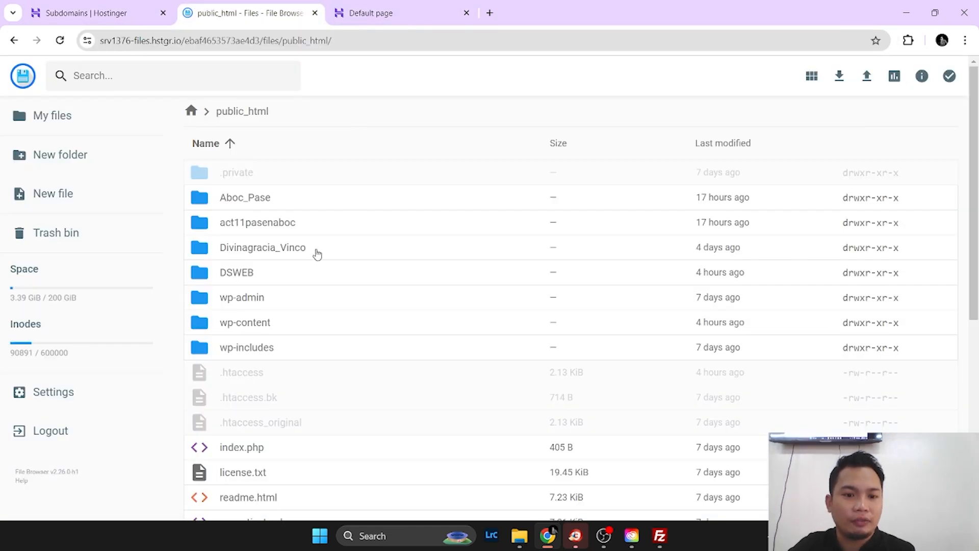
Open Divinagracia_Vinco and load technoactivity.chmsubsis3b.com/activity8lum, showing the Lumina Homes site
double_click(290, 255)
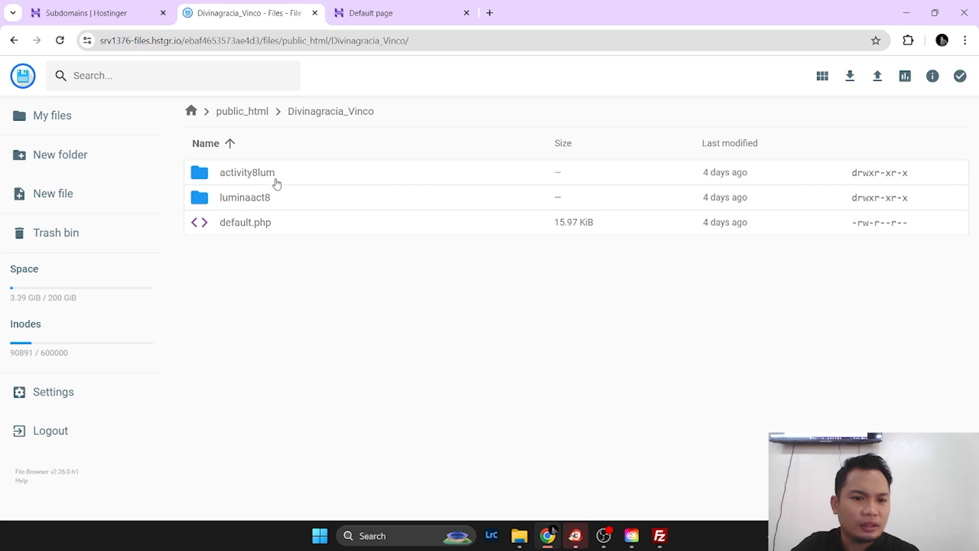
click(393, 8)
click(396, 51)
text(activity.chmsubsis3b.com/act)
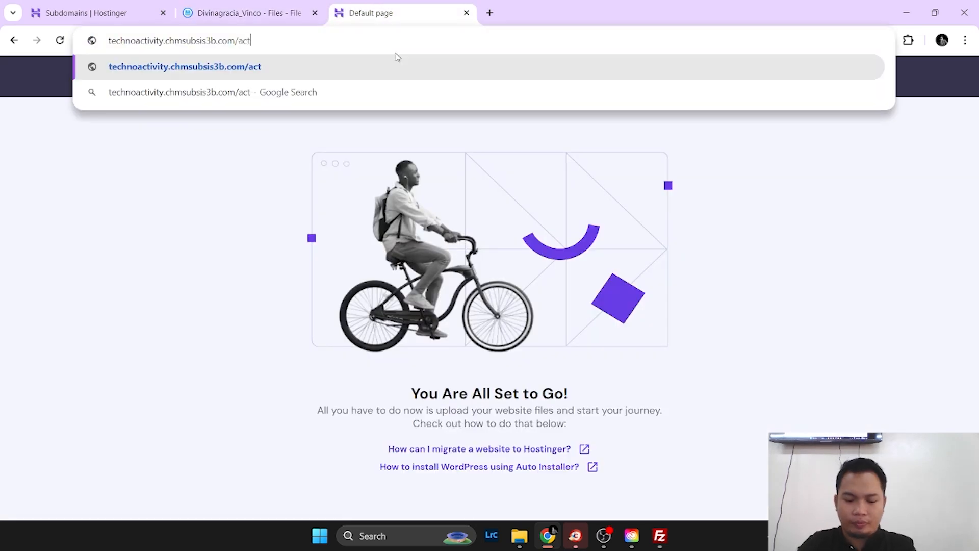
text(8lum)
key(Return)
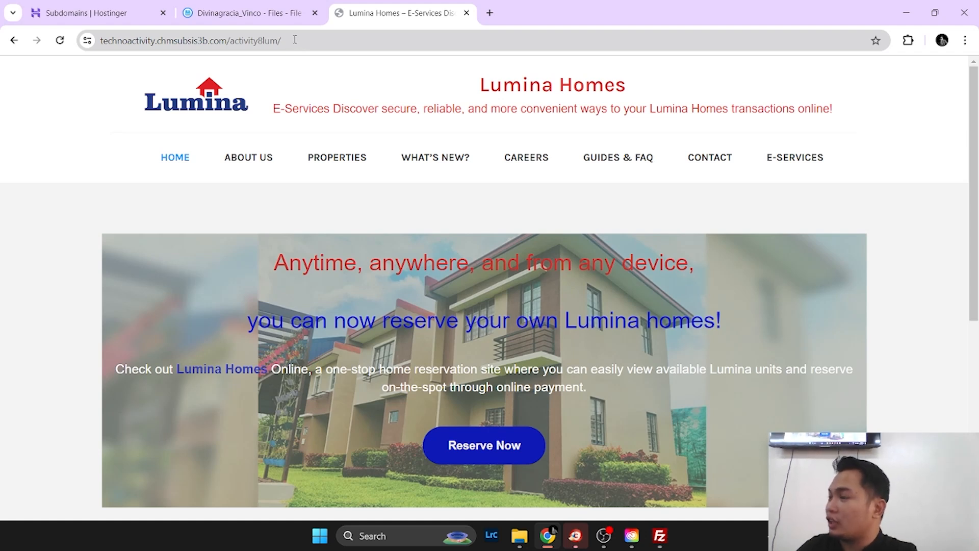
click(240, 13)
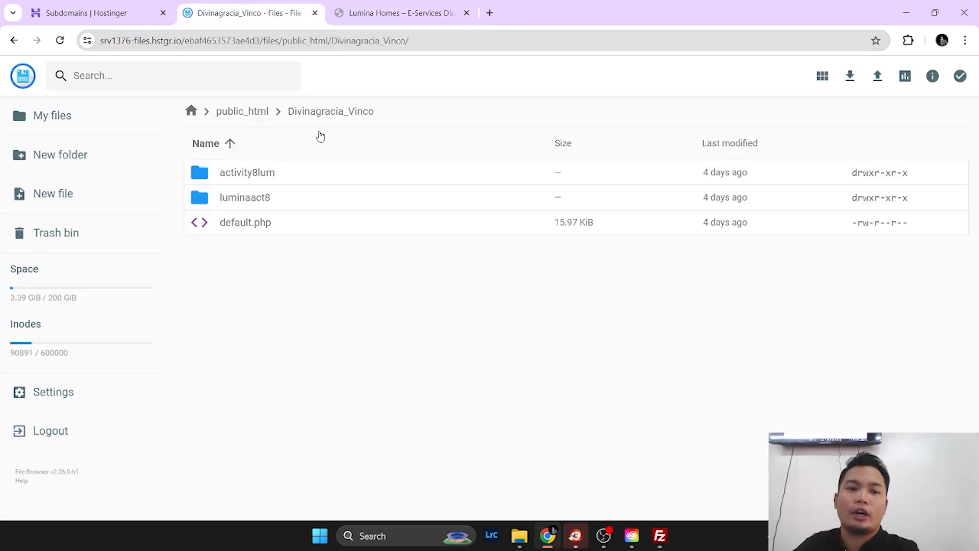
Check Aboc_Pase holds only default.php files, return to public_html, and briefly bring FileZilla forward
click(269, 113)
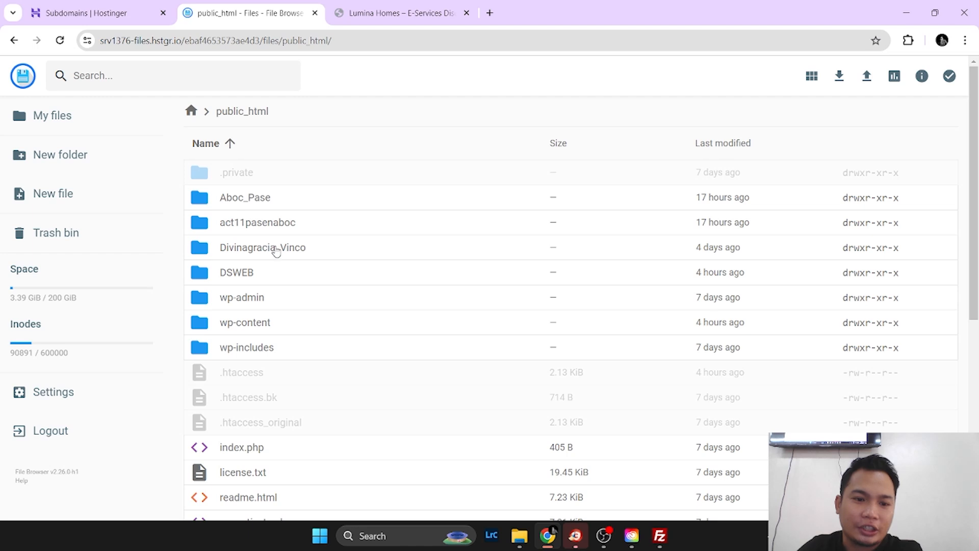
double_click(280, 199)
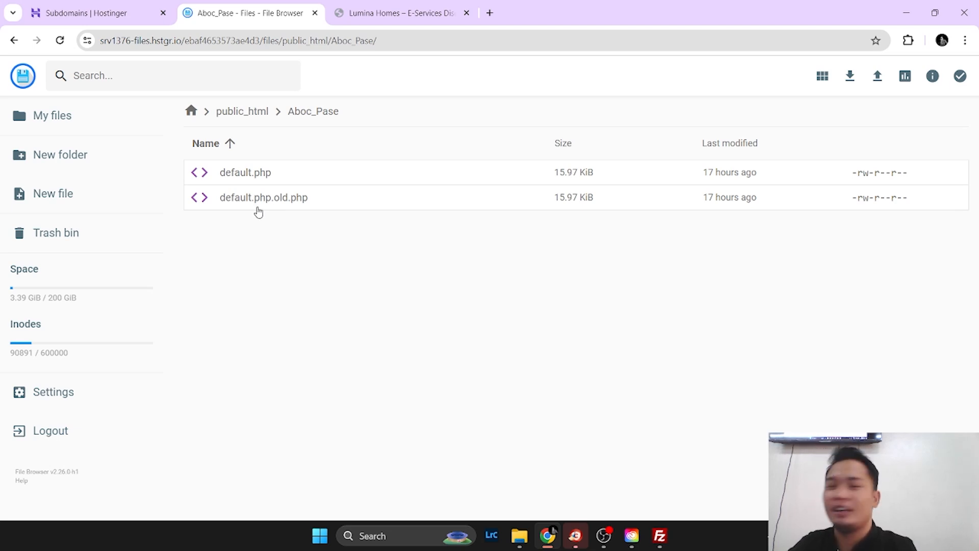
click(256, 117)
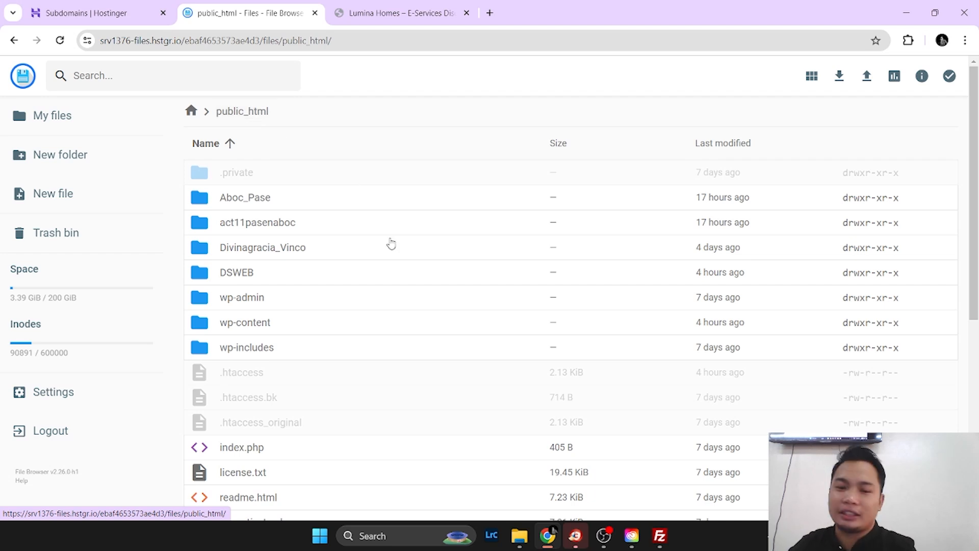
click(672, 540)
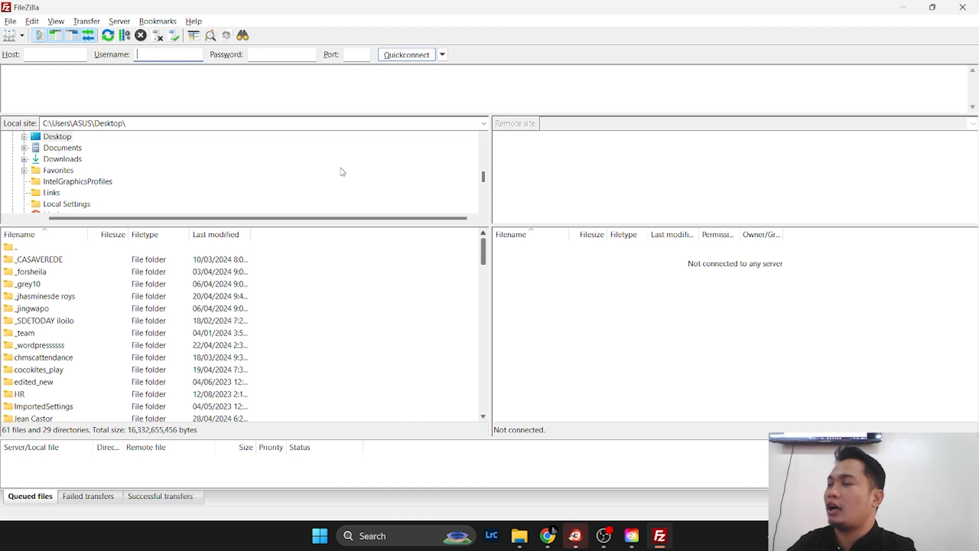
key(alt+Tab)
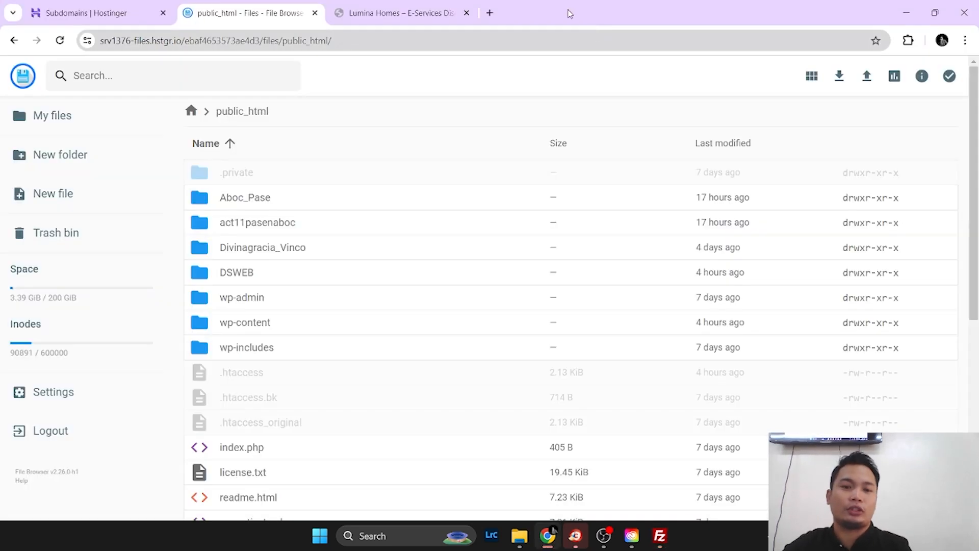
Open hPanel's Files > FTP Accounts page and select its directory field for editing
click(110, 6)
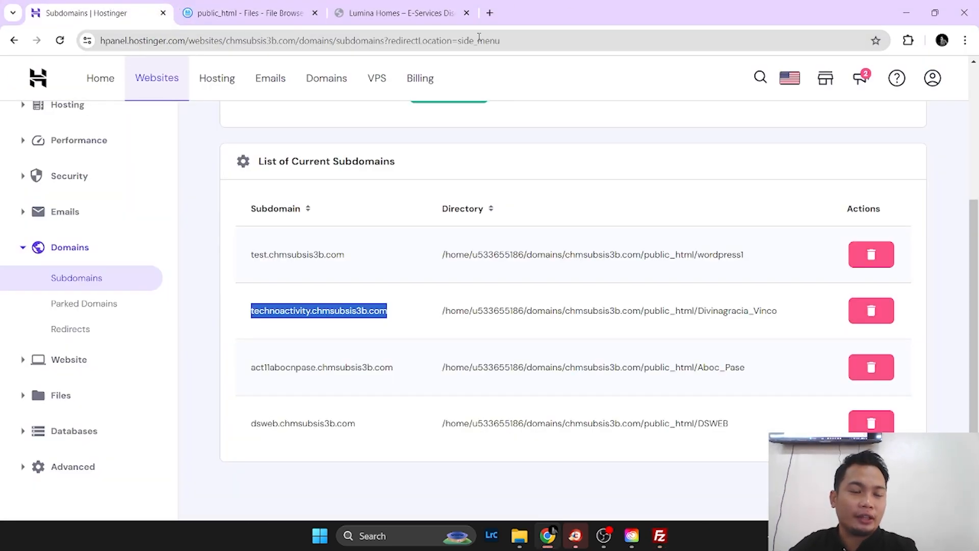
click(61, 402)
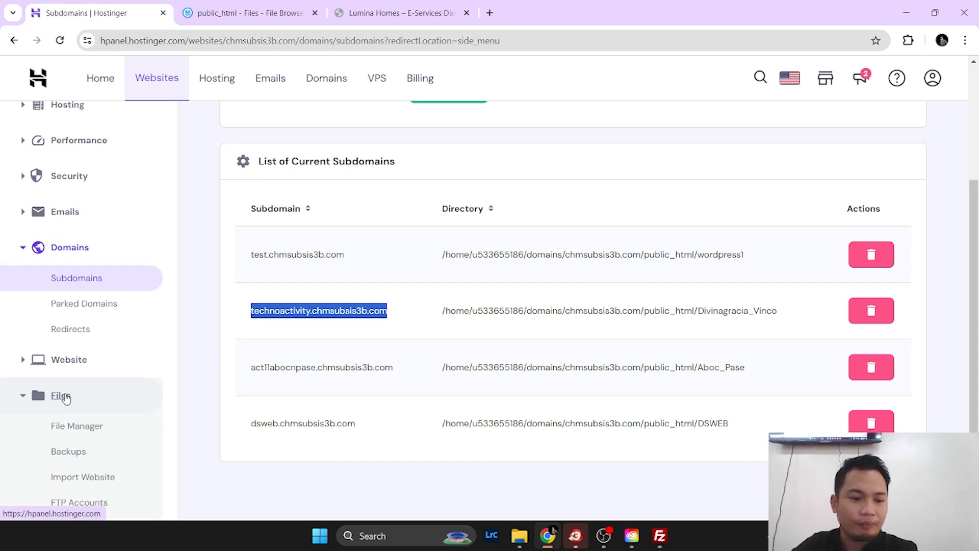
scroll(67, 400, down, 1)
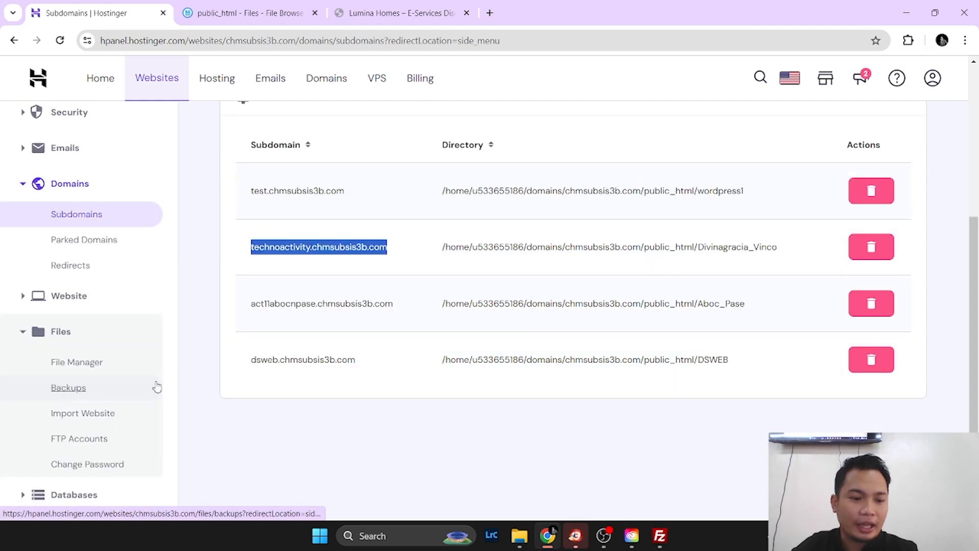
click(95, 439)
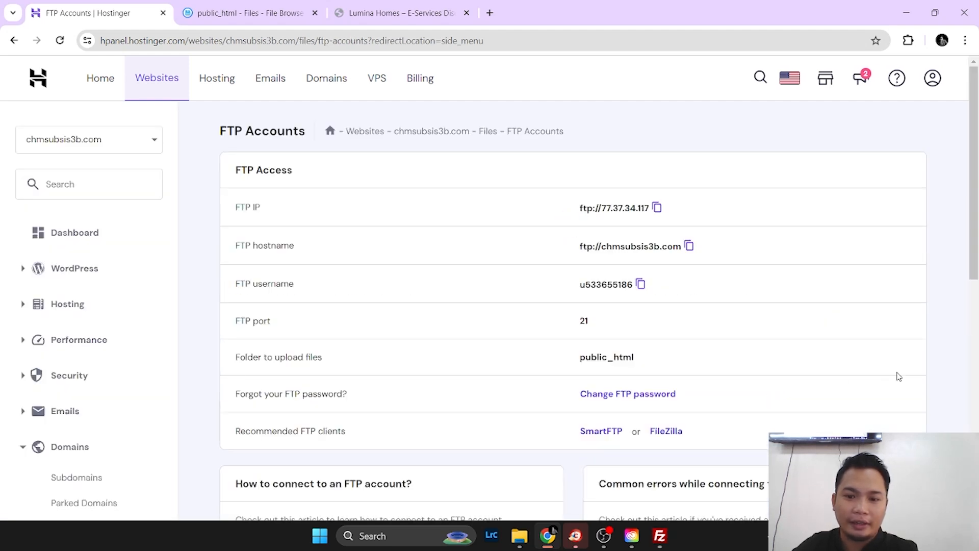
scroll(895, 375, down, 8)
click(558, 267)
click(690, 263)
click(627, 225)
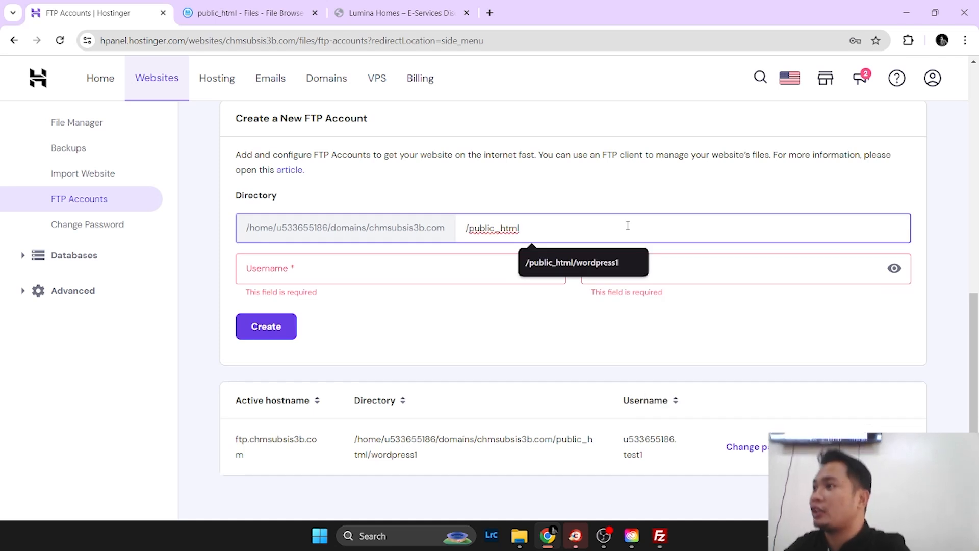
Create a new empty folder named jcastor inside public_html
click(250, 12)
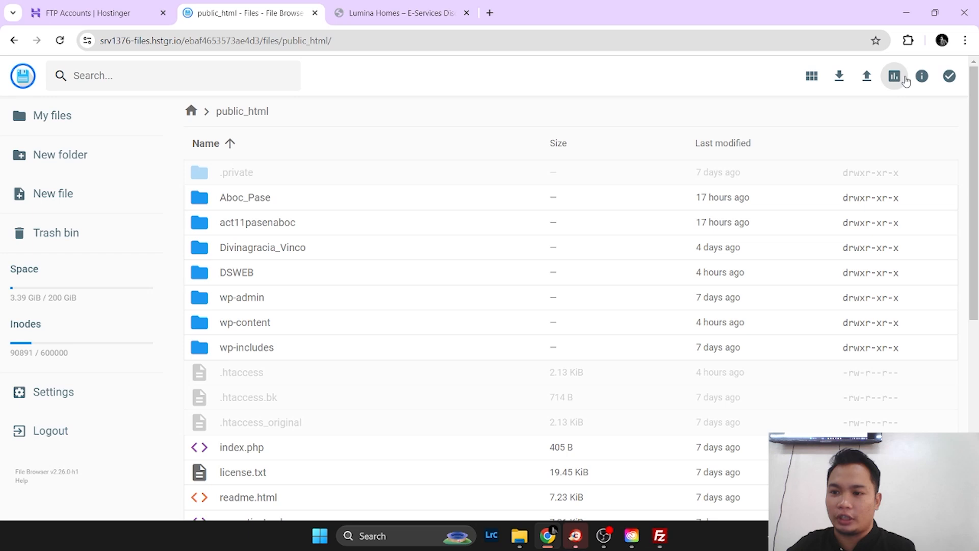
click(81, 155)
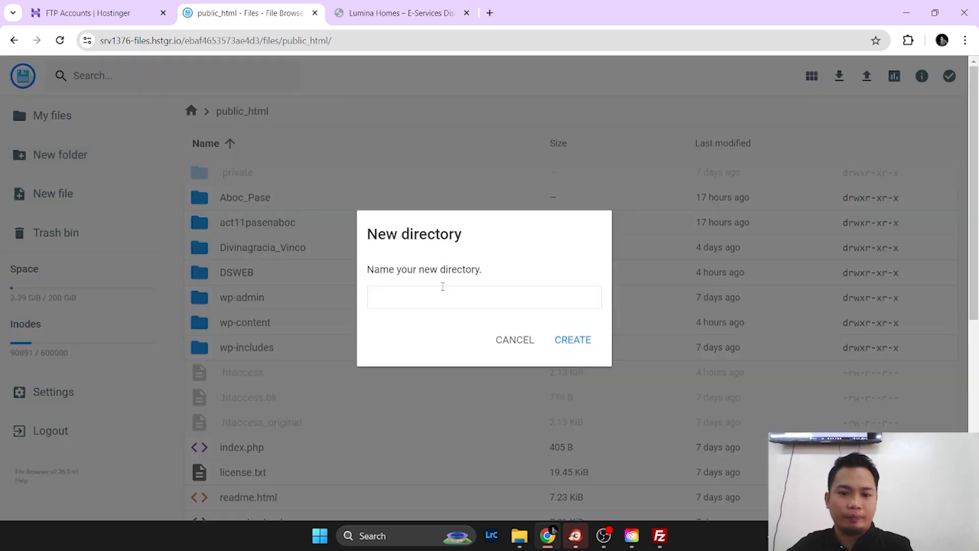
text(jcastor)
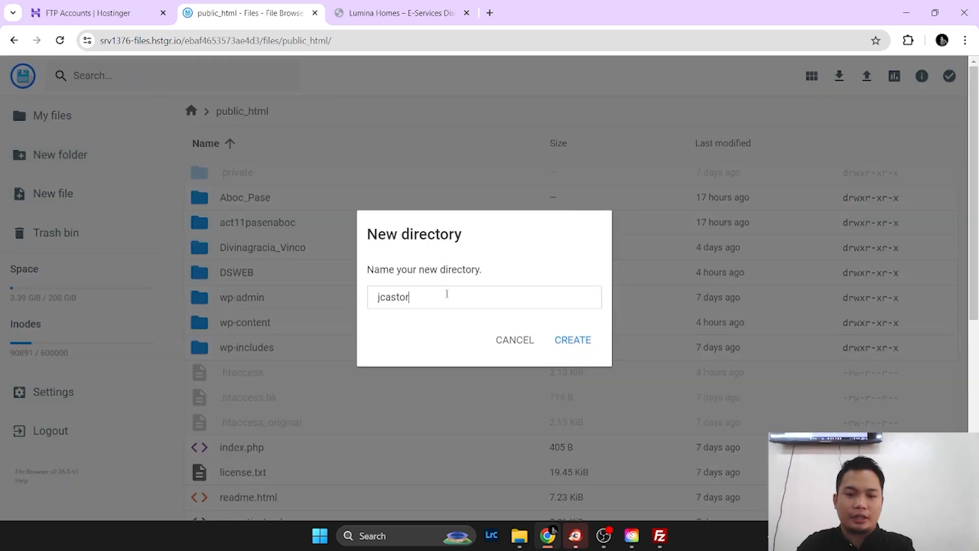
key(Return)
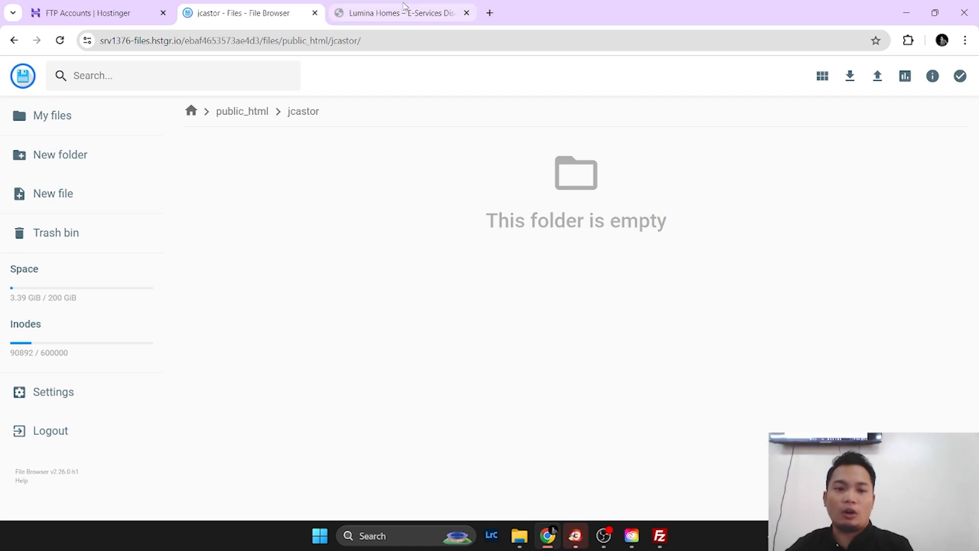
click(431, 8)
Set the FTP account directory to /public_html/jcastor
click(152, 7)
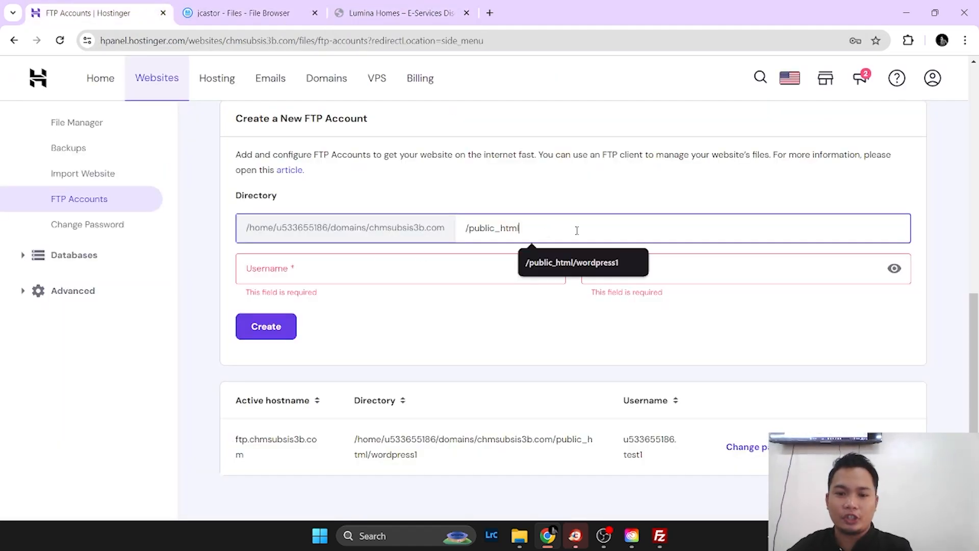
text(/)
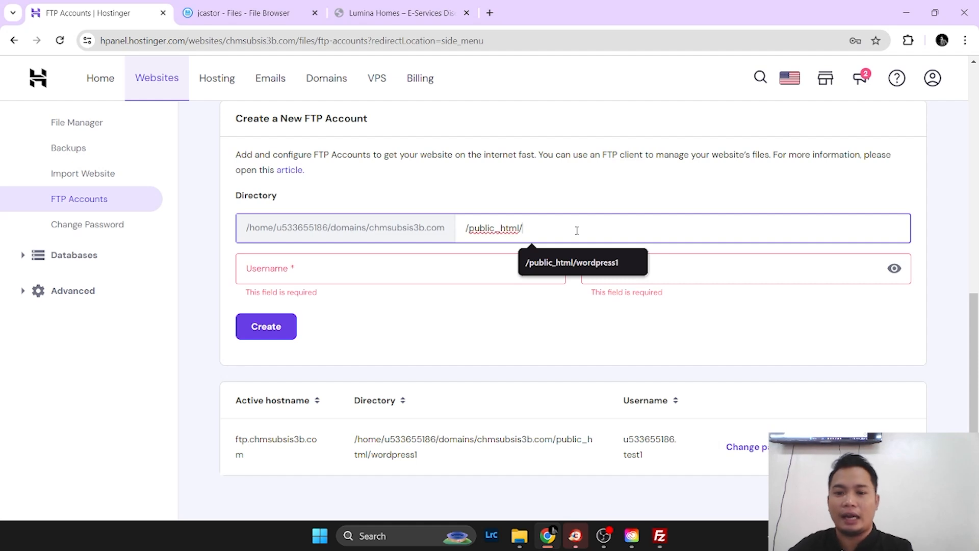
click(258, 6)
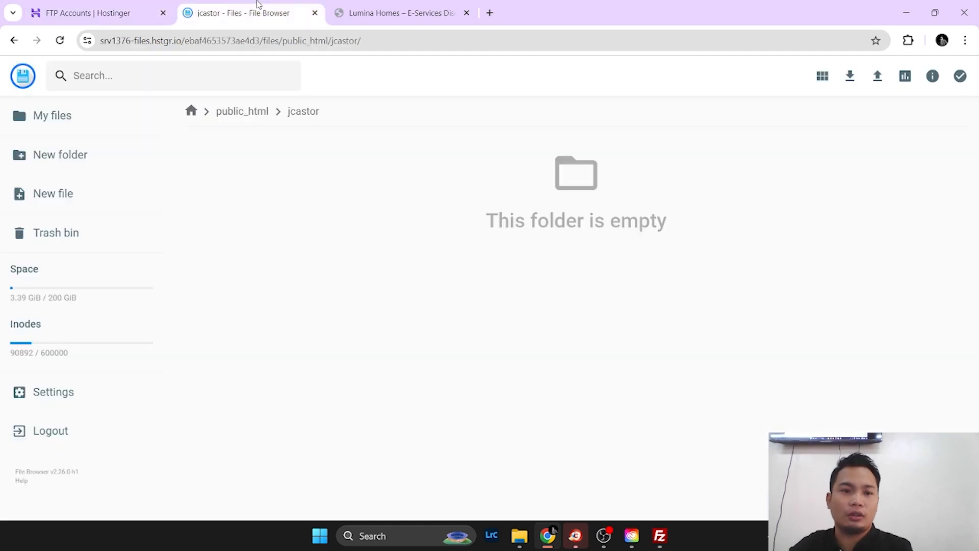
click(172, 7)
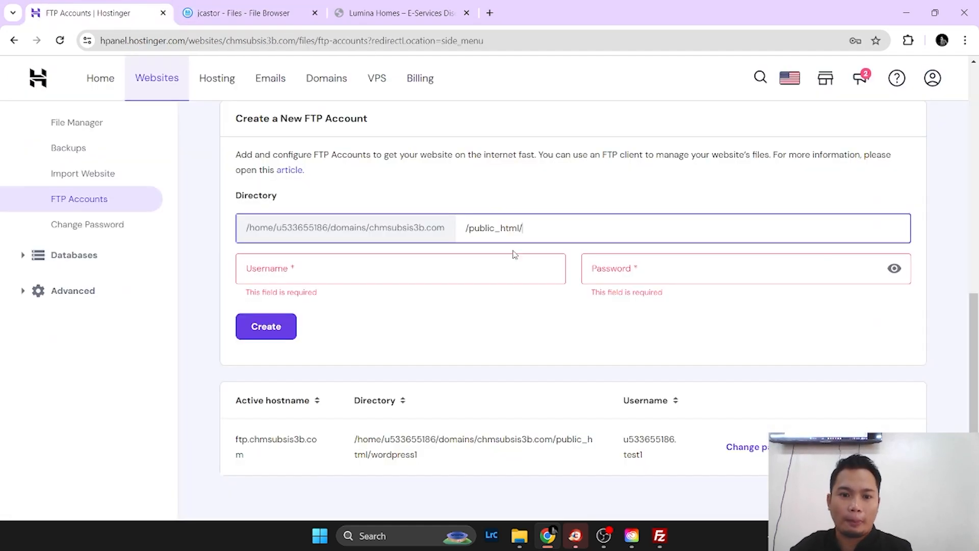
text(jcastor)
Enter the FTP account username and password, and reveal the password
click(507, 275)
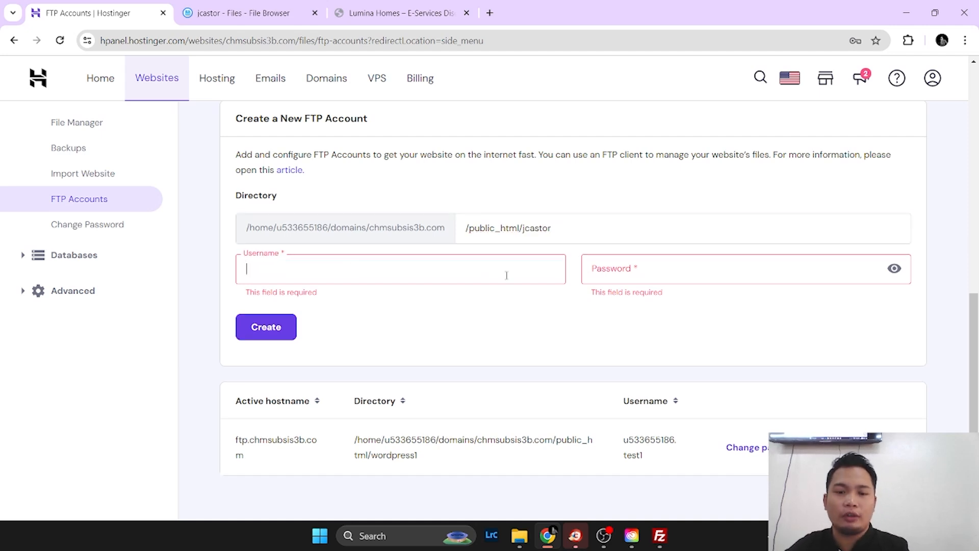
text(jcast)
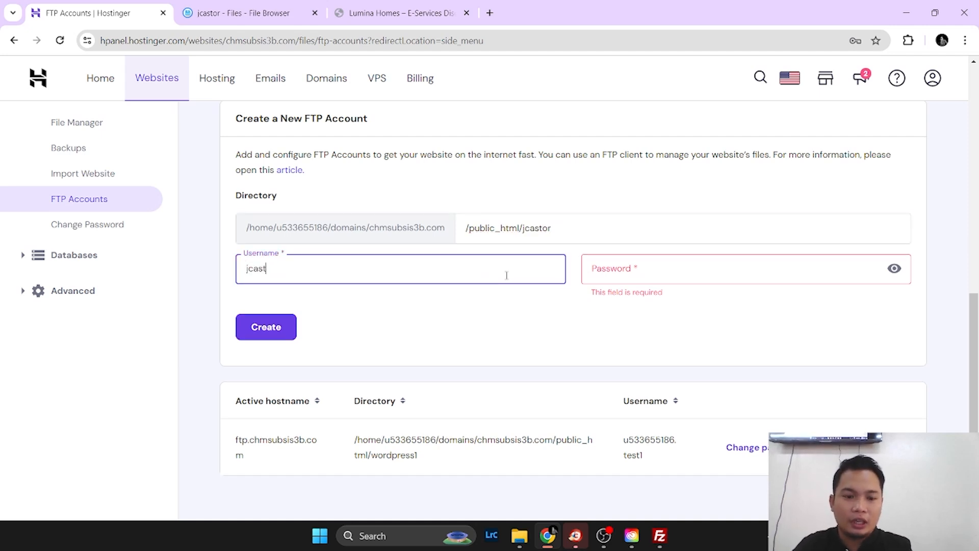
text(oradmin)
key(Tab)
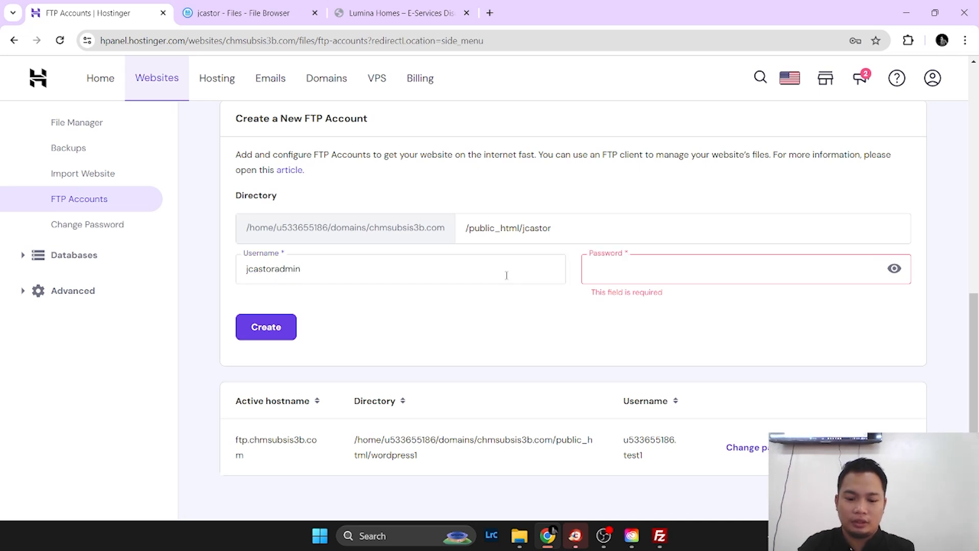
text(**********)
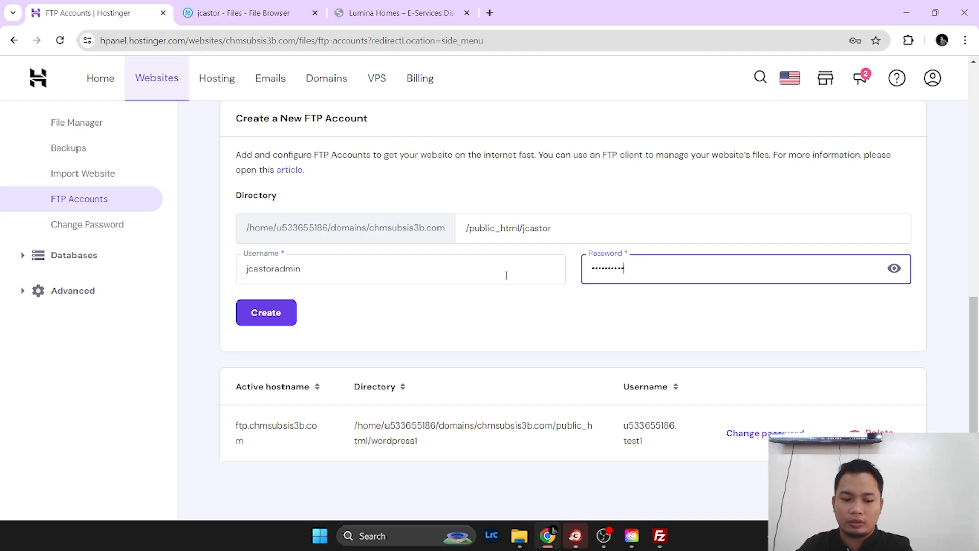
text(**)
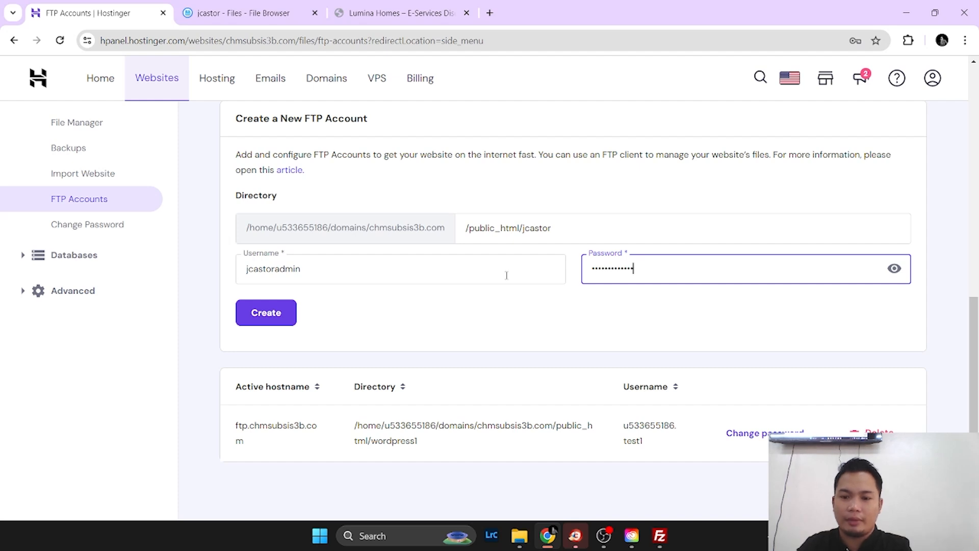
click(895, 269)
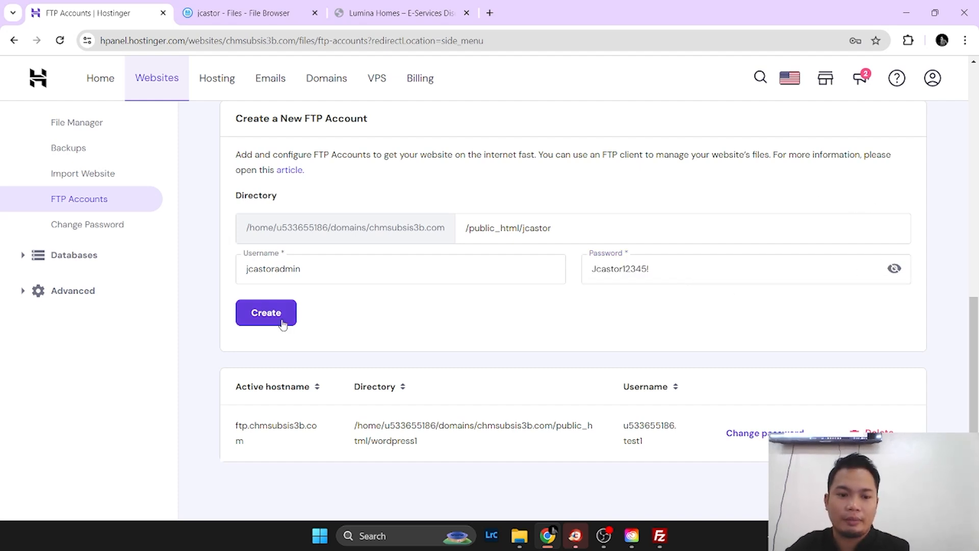
Select the new FTP username and launch Notepad via Win+R
double_click(286, 270)
click(686, 330)
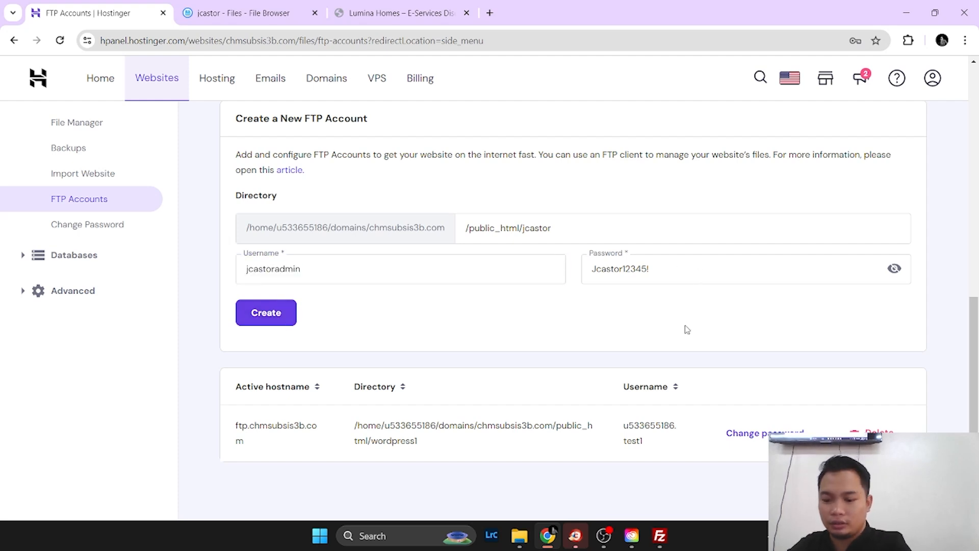
double_click(450, 271)
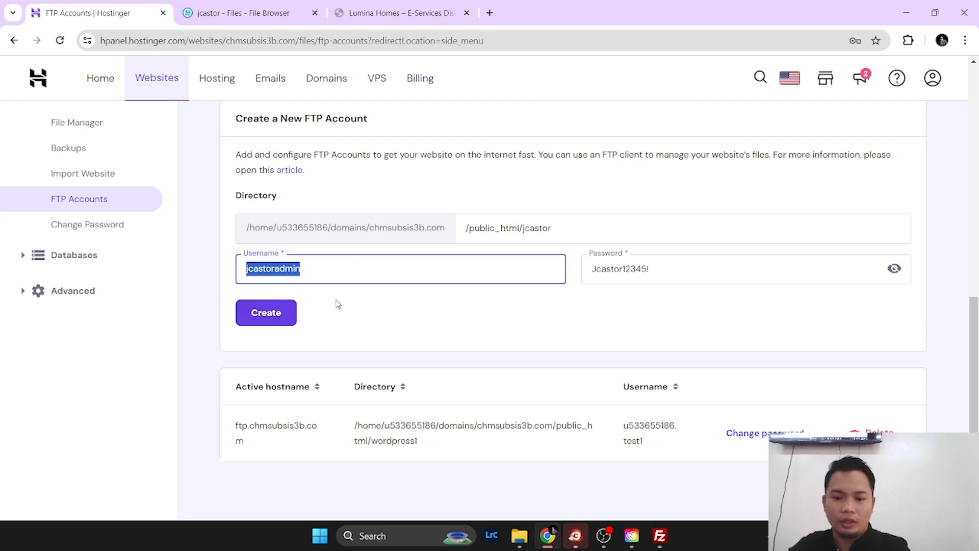
key(super+r)
text(note)
key(Return)
key(alt+Tab)
Copy the FTP username and password into Notepad on separate lines
key(ctrl+c)
key(alt+Tab)
key(ctrl+v)
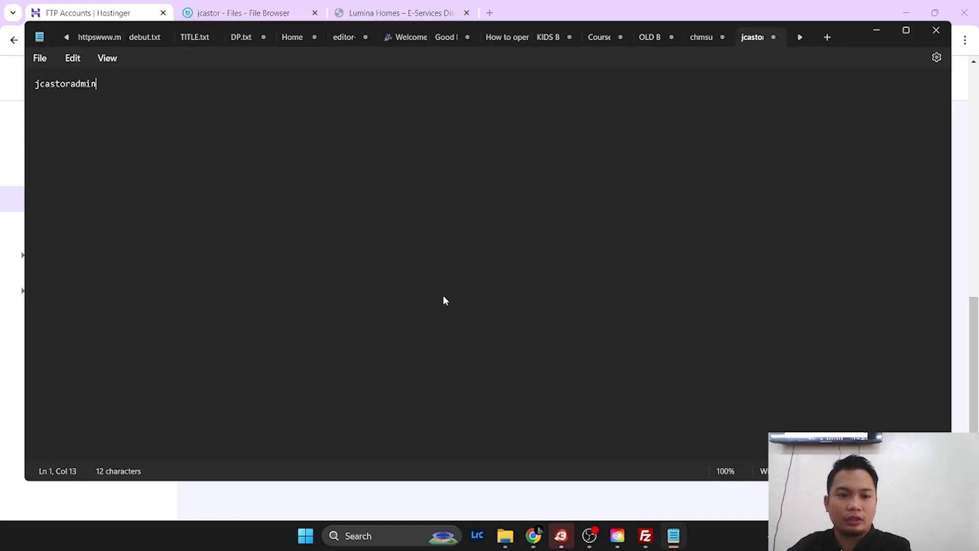
key(Home)
key(alt+Tab)
triple_click(667, 271)
key(ctrl+c)
key(alt+Tab)
key(Down)
key(ctrl+v)
key(alt+Tab)
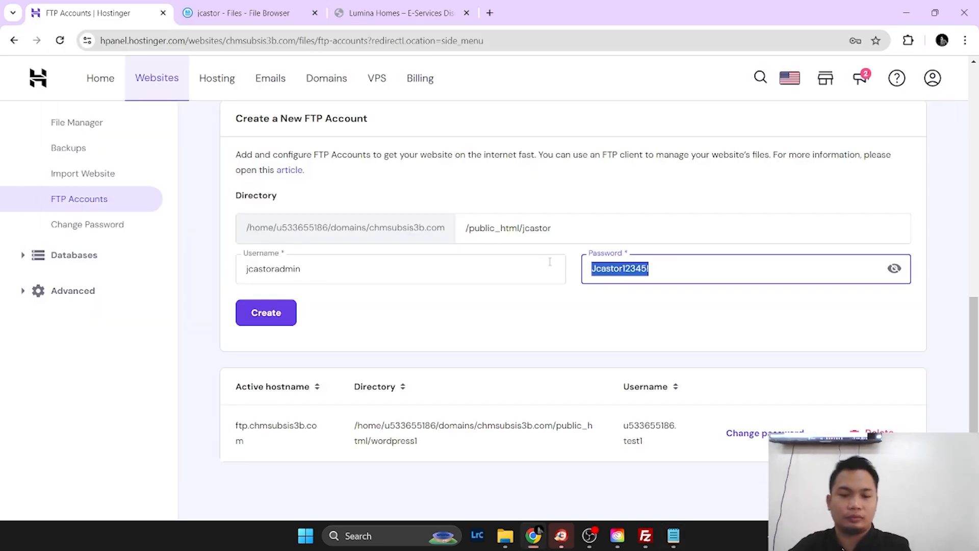
Create the FTP account and select its hostname ftp.chmsubsis3b.com in the table
click(278, 323)
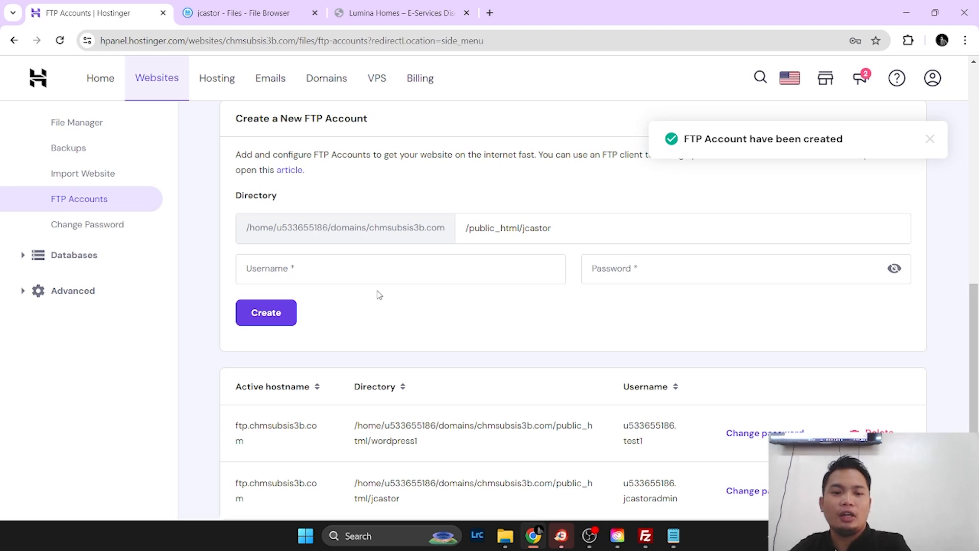
scroll(495, 346, down, 2)
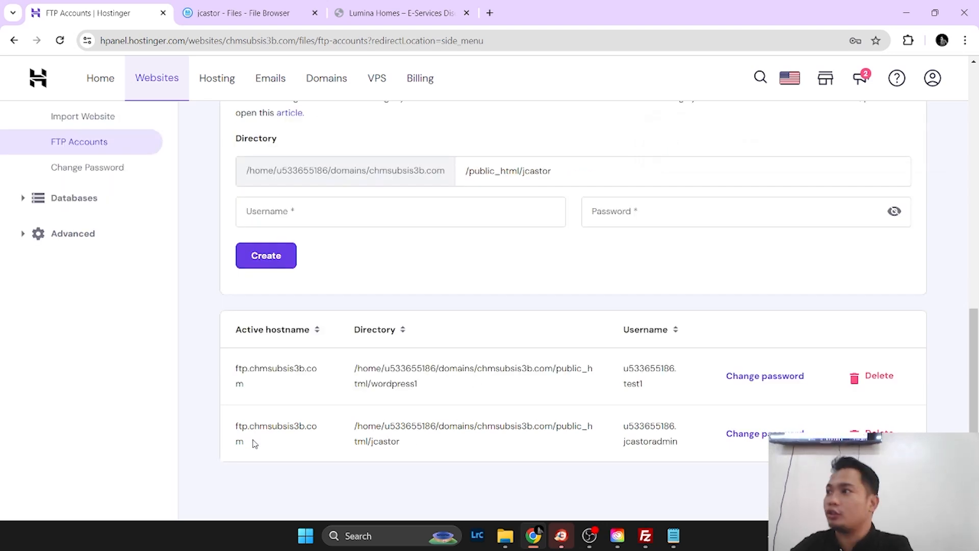
drag(249, 446, 237, 425)
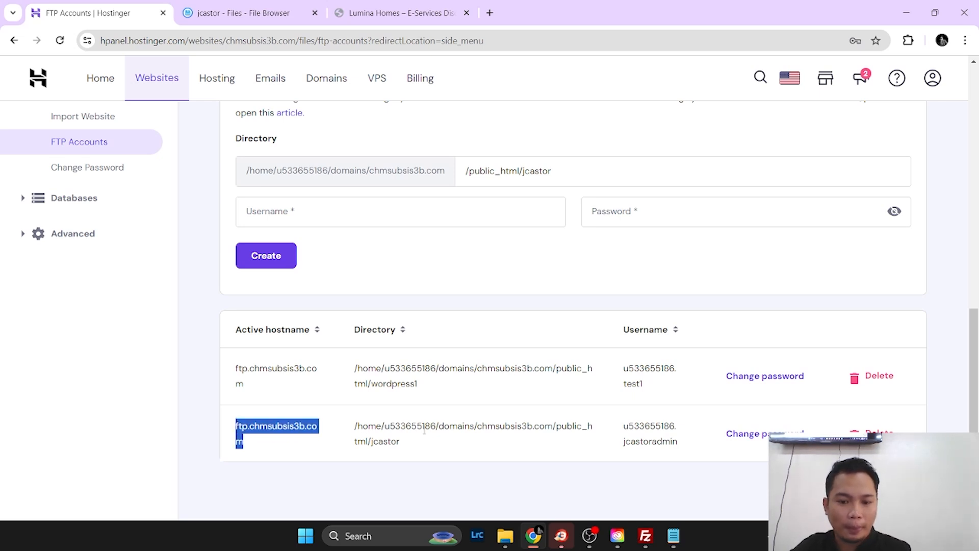
Paste the FTP hostname on a new first line of the credentials note
key(alt+Tab)
triple_click(38, 81)
click(45, 83)
key(Home)
key(Return)
key(Up)
key(ctrl+v)
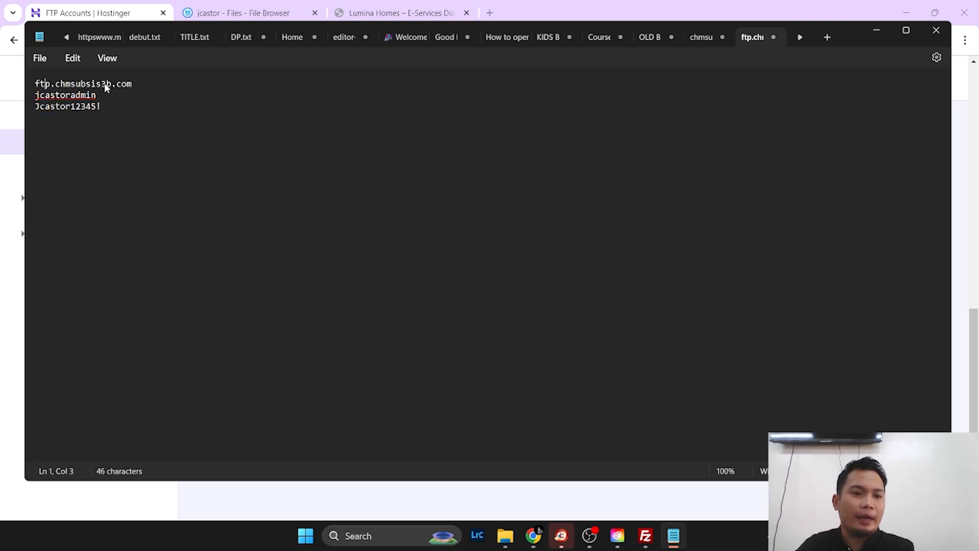
Label the note's lines with 'host:', 'username:' and 'password:'
ctrl+scroll(337, 171, up, 19)
click(31, 93)
text(host:)
key(Down)
key(Left)
key(Left)
key(Left)
key(Left)
key(Left)
key(Left)
text(username")
key(BackSpace)
key(BackSpace)
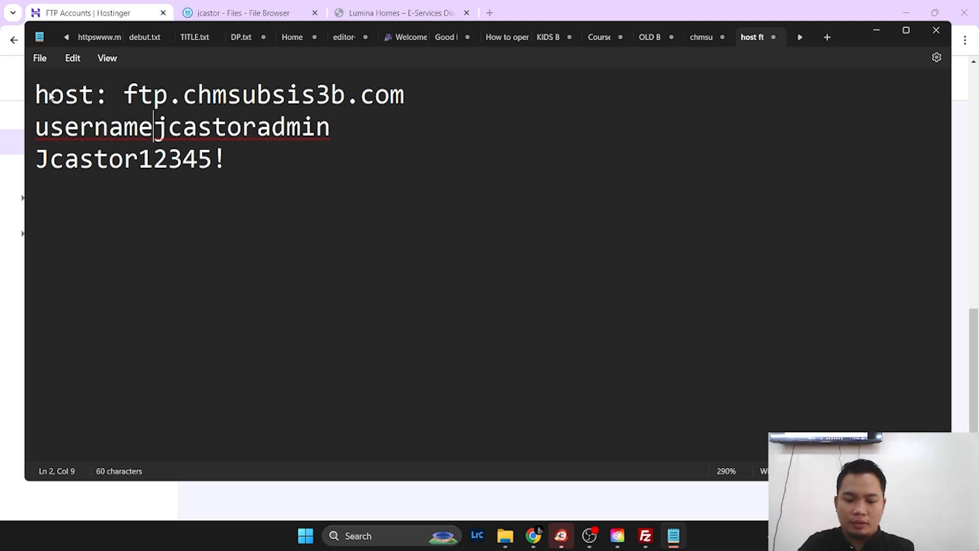
text(:)
key(Down)
key(Left)
key(Left)
key(Left)
key(Left)
key(Left)
key(Left)
key(Left)
key(Left)
text(password:)
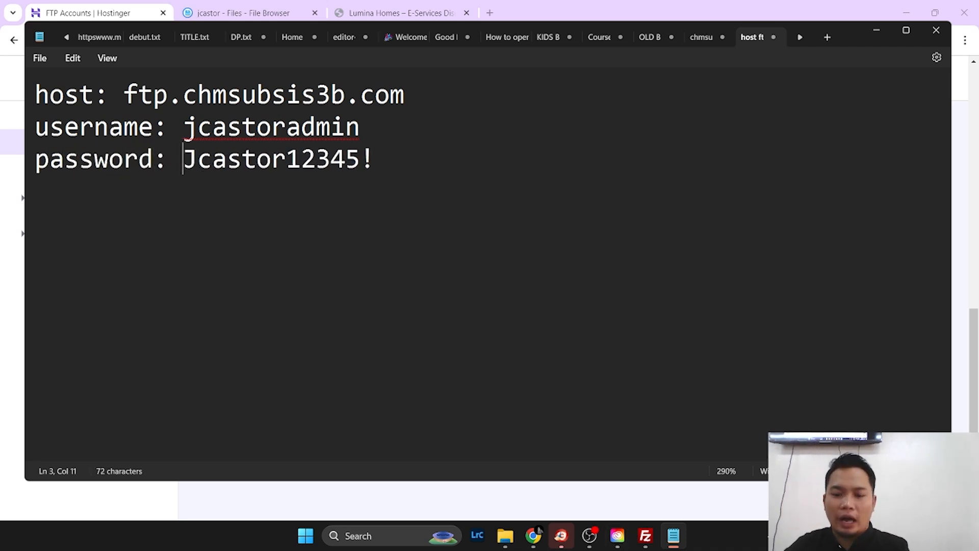
Copy the host ftp.chmsubsis3b.com from the note into FileZilla's Host box
click(647, 537)
click(71, 55)
key(alt+Tab)
drag(417, 96, 124, 96)
key(ctrl+c)
key(alt+Tab)
key(ctrl+v)
key(alt+Tab)
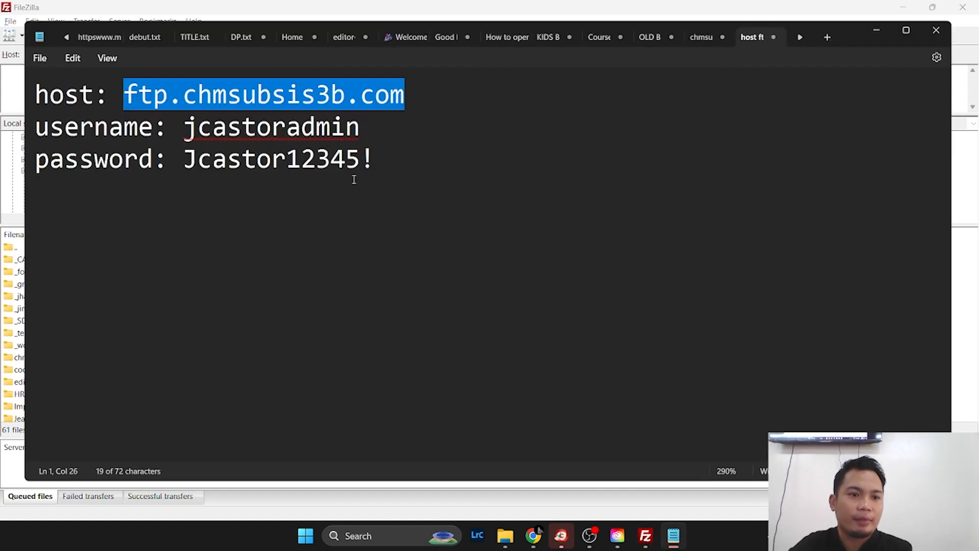
drag(377, 128, 184, 127)
Copy the FTP username and password from the note into FileZilla's Quickconnect bar
key(ctrl+c)
key(alt+Tab)
key(ctrl+v)
key(alt+Tab)
drag(377, 159, 175, 164)
key(ctrl+c)
key(alt+Tab)
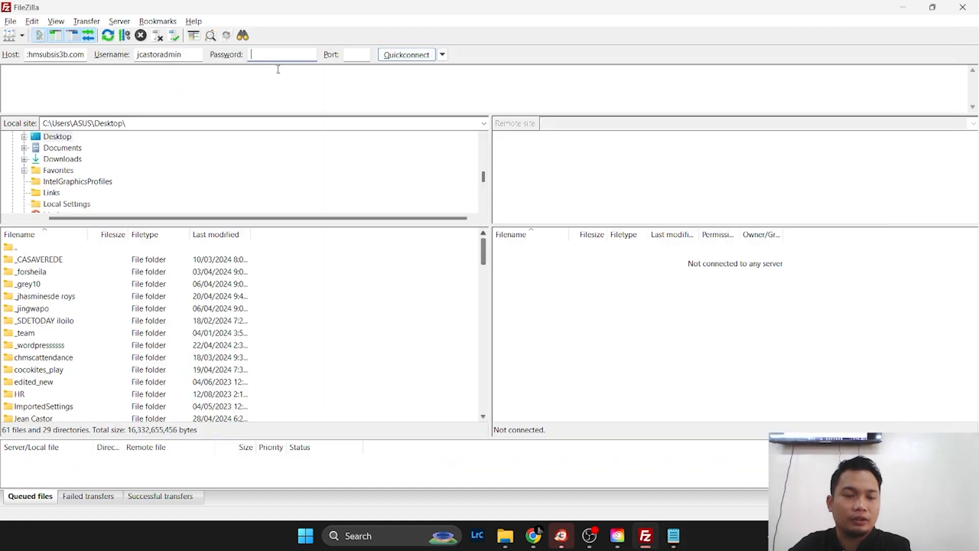
key(ctrl+v)
Connect and accept the server's certificate, always trusting it
key(Return)
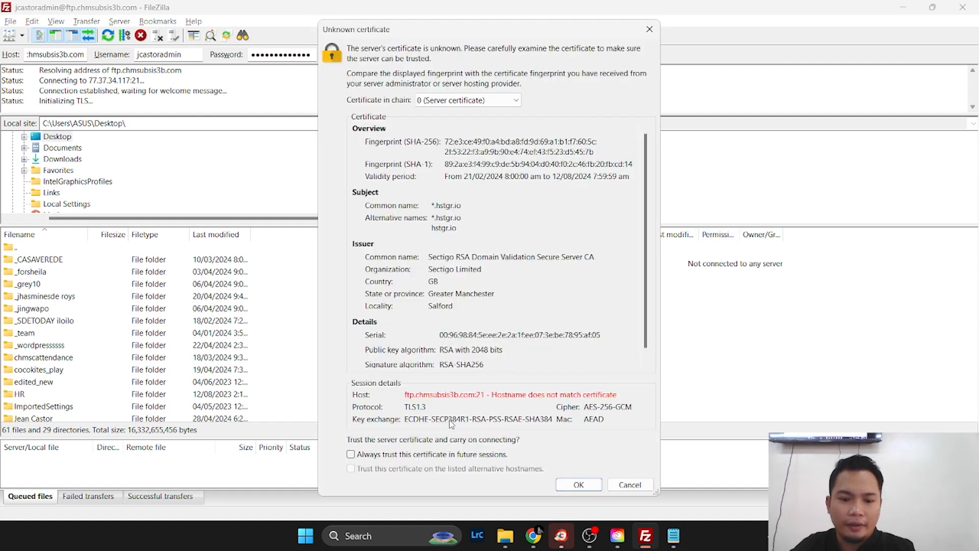
click(449, 454)
click(582, 485)
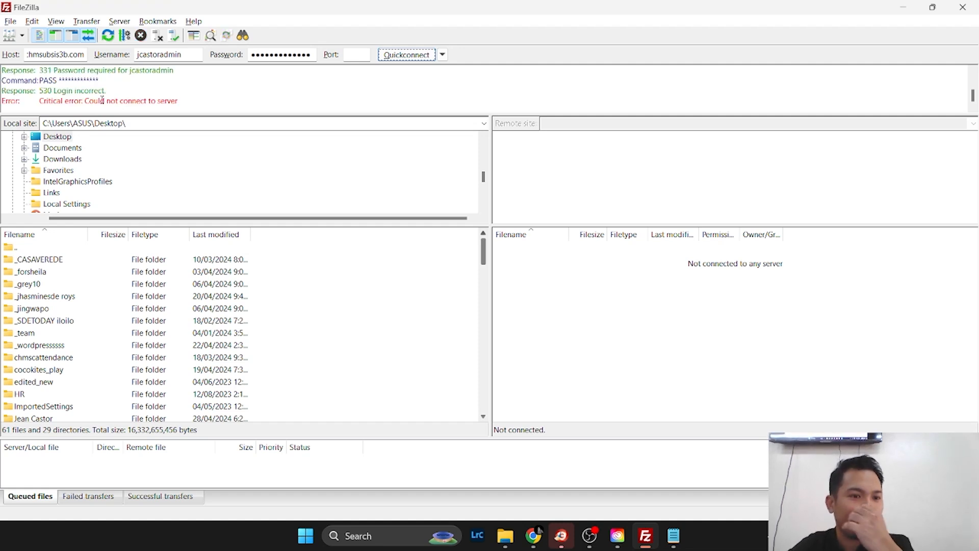
Select the full account-prefixed FTP username in Hostinger's FTP accounts table
key(alt+Tab)
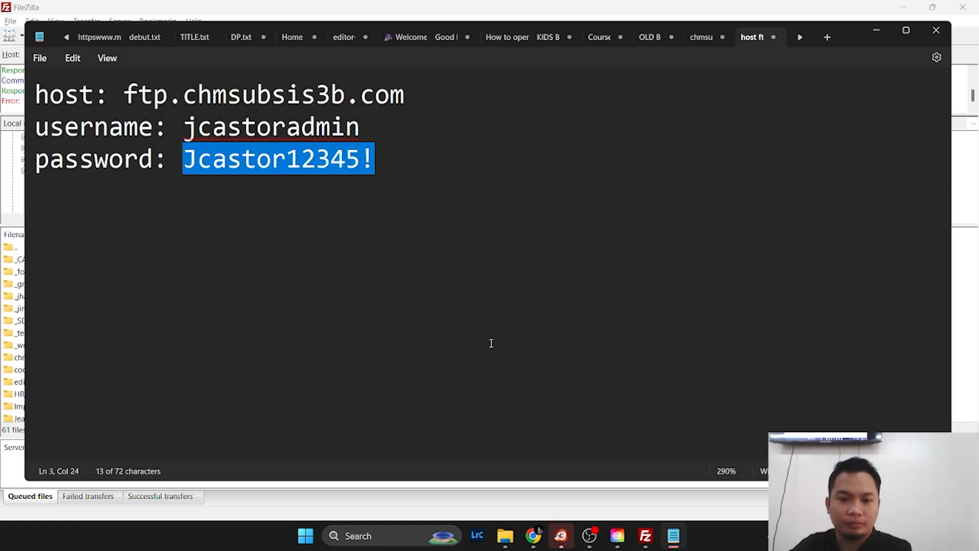
key(alt+Tab)
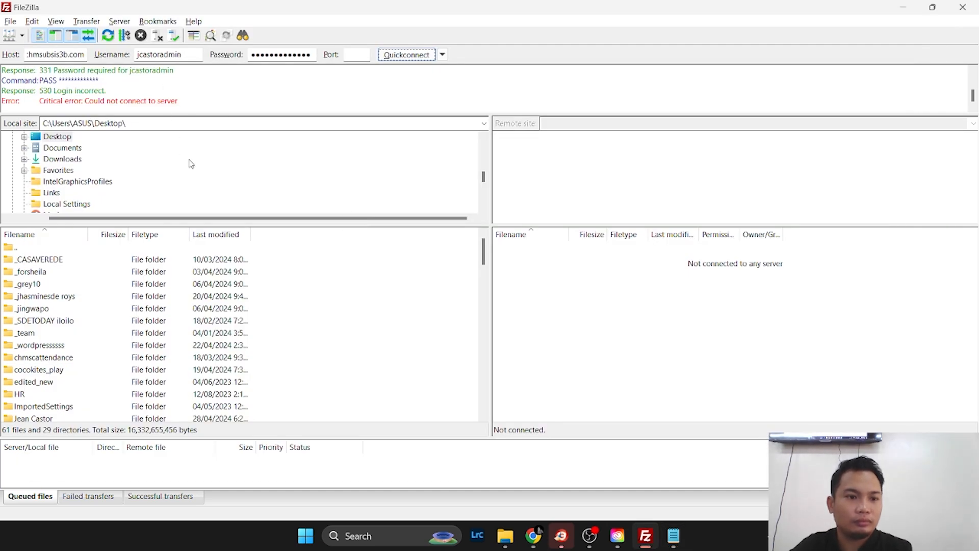
click(74, 54)
double_click(74, 54)
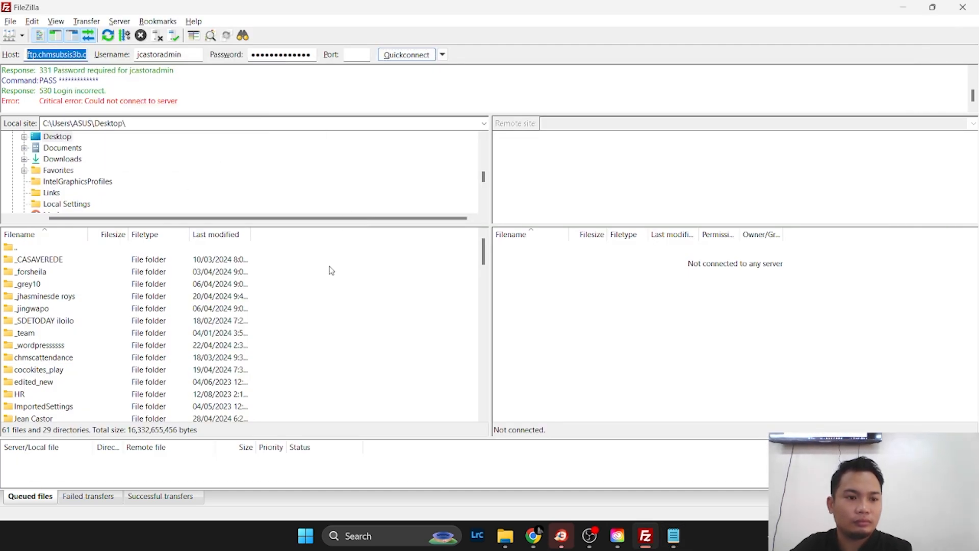
key(alt+Tab)
key(alt+Tab)
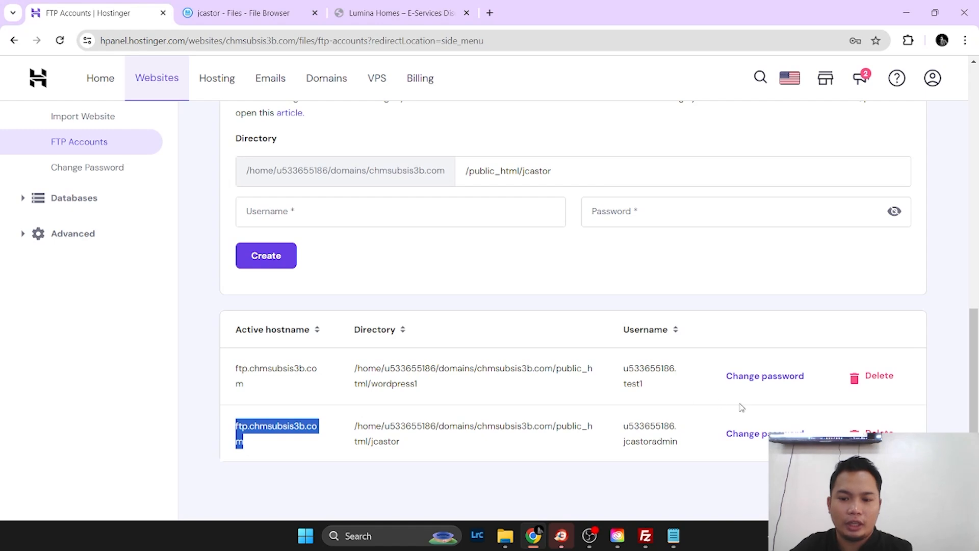
click(674, 427)
scroll(675, 424, up, 4)
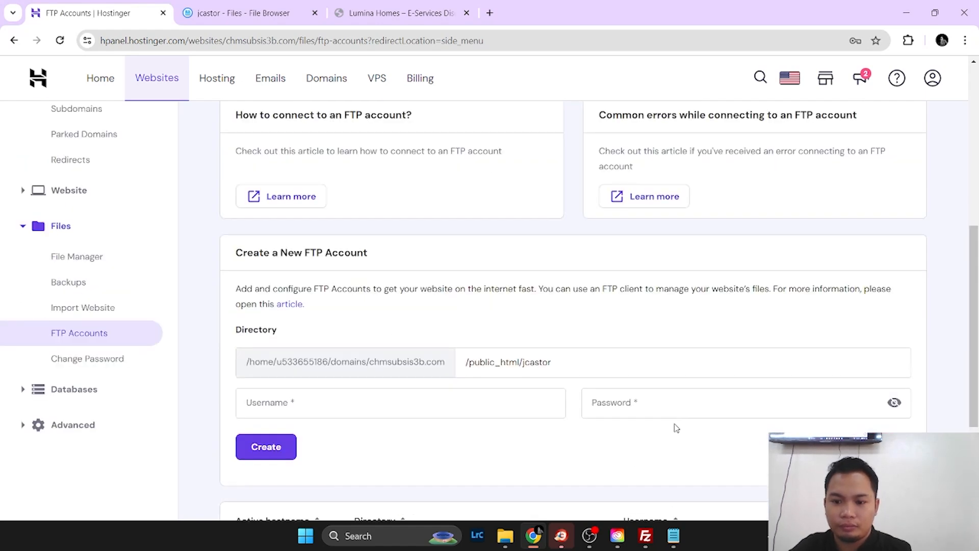
scroll(677, 427, down, 3)
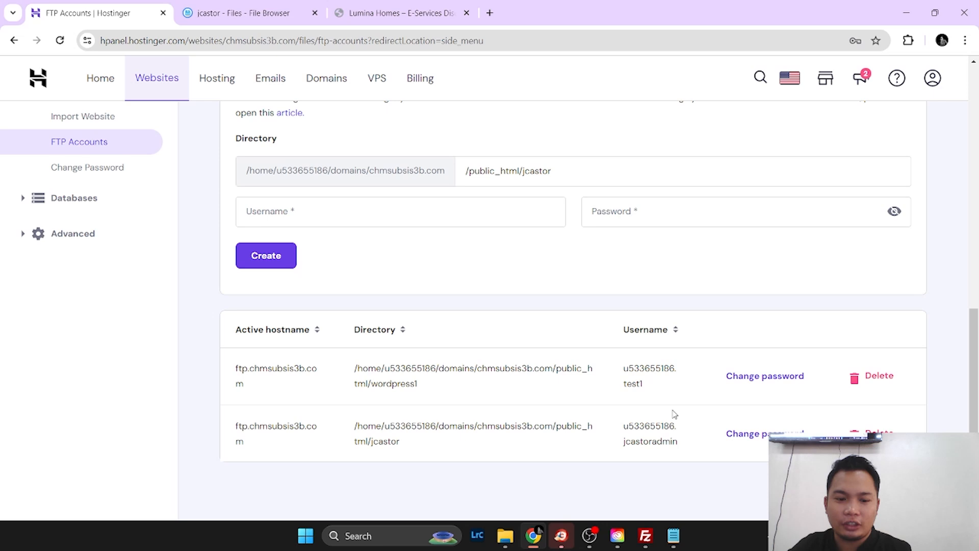
drag(626, 427, 686, 449)
Replace the note's username with the full prefixed username and copy it
key(alt+Tab)
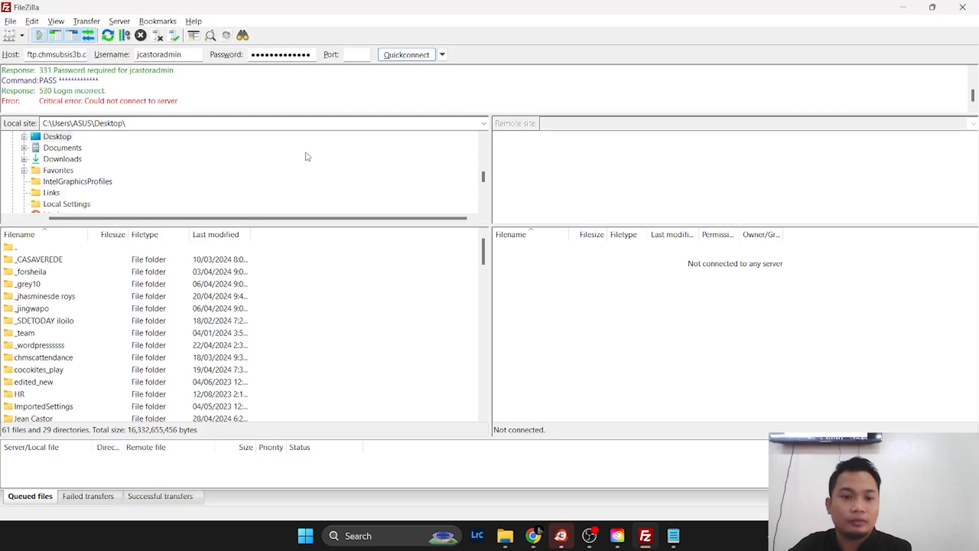
key(alt+Tab)
key(Tab)
drag(359, 128, 183, 129)
key(ctrl+v)
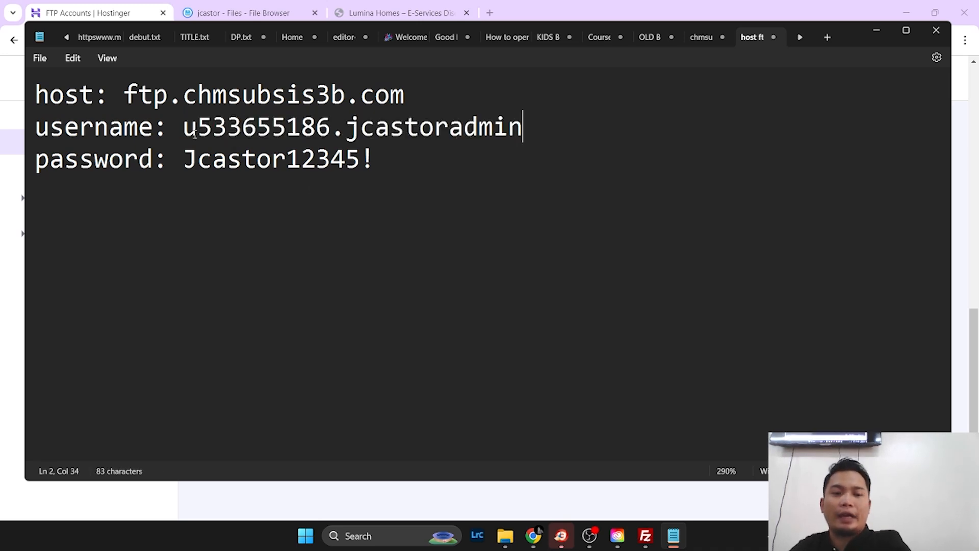
drag(183, 128, 521, 132)
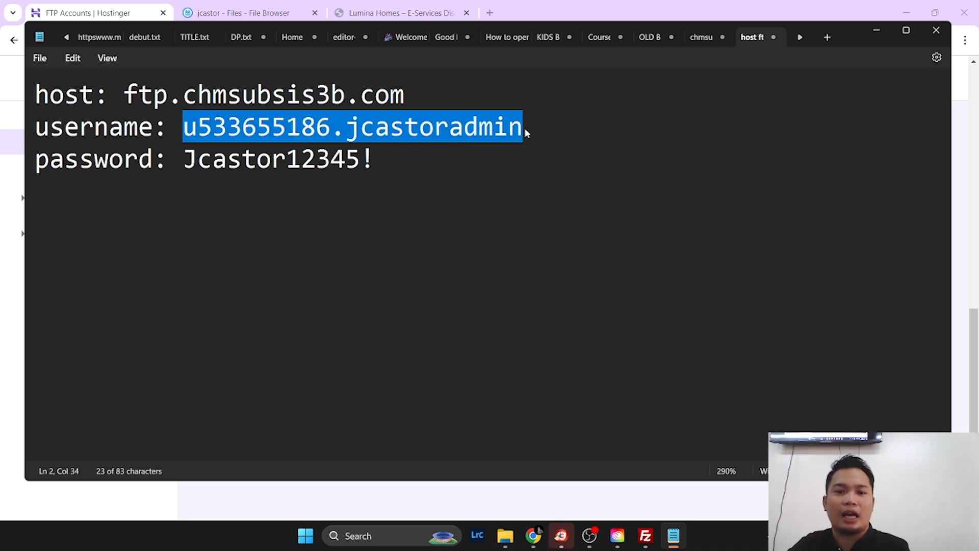
key(alt+Tab)
key(Tab)
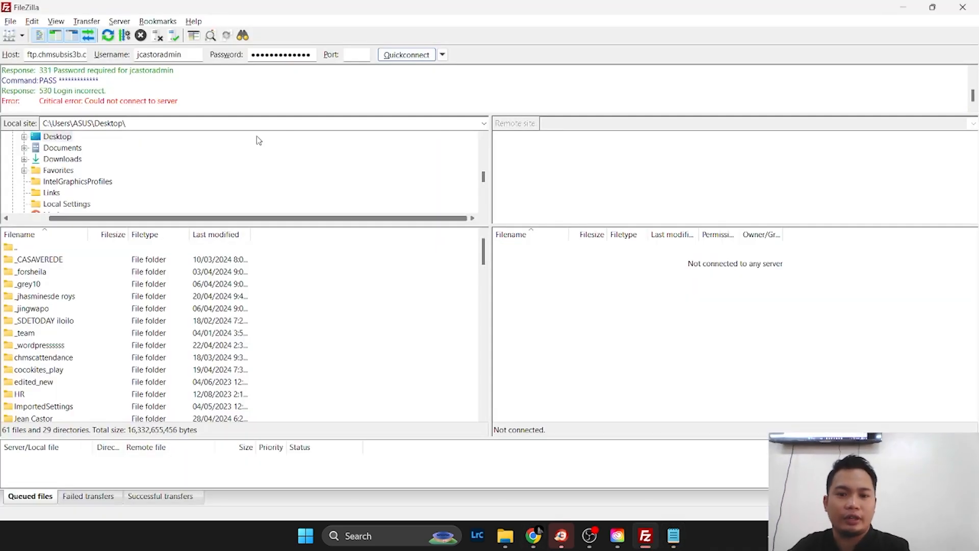
Reconnect to ftp.chmsubsis3b.com with the full prefixed username in the Username box
click(190, 55)
key(ctrl+a)
key(ctrl+v)
click(393, 57)
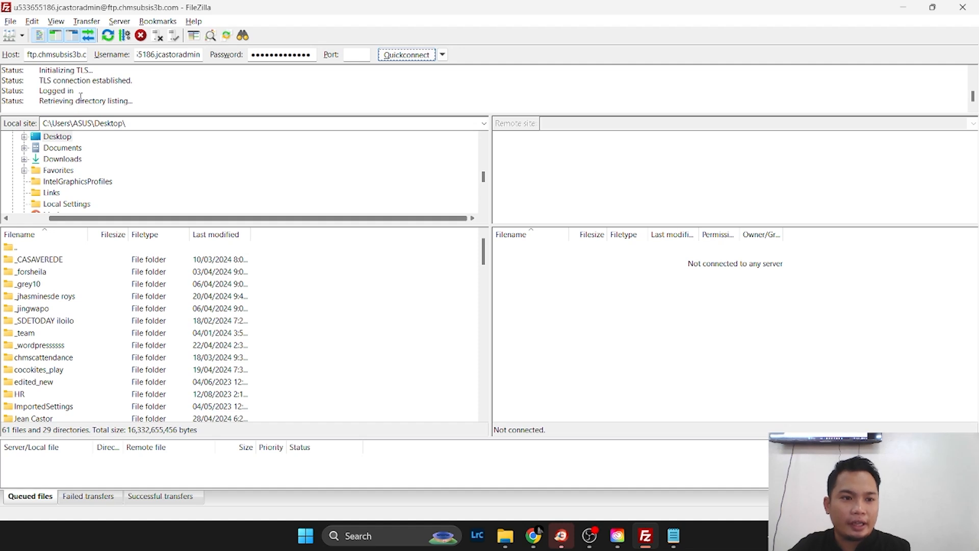
drag(130, 102, 44, 80)
click(97, 107)
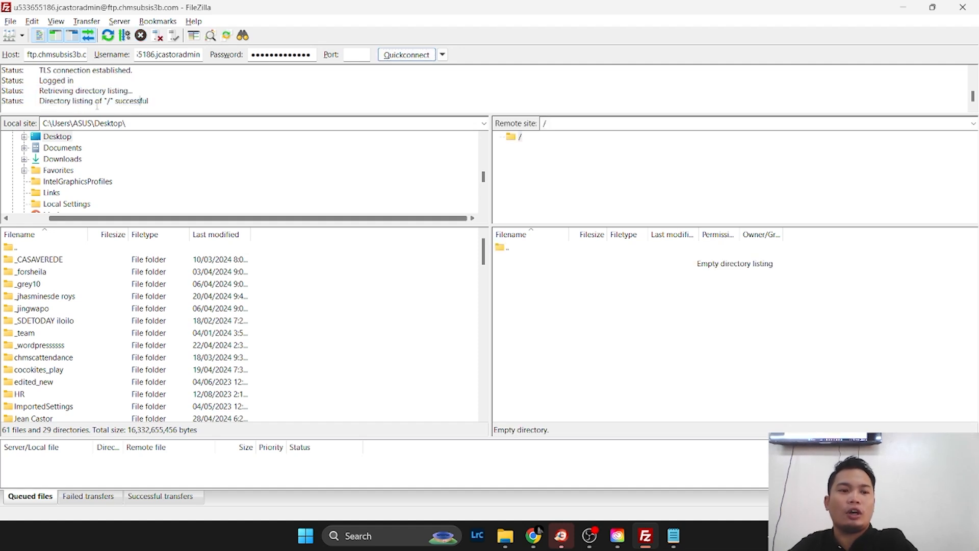
Browse the local file pane and select music.txt
click(659, 334)
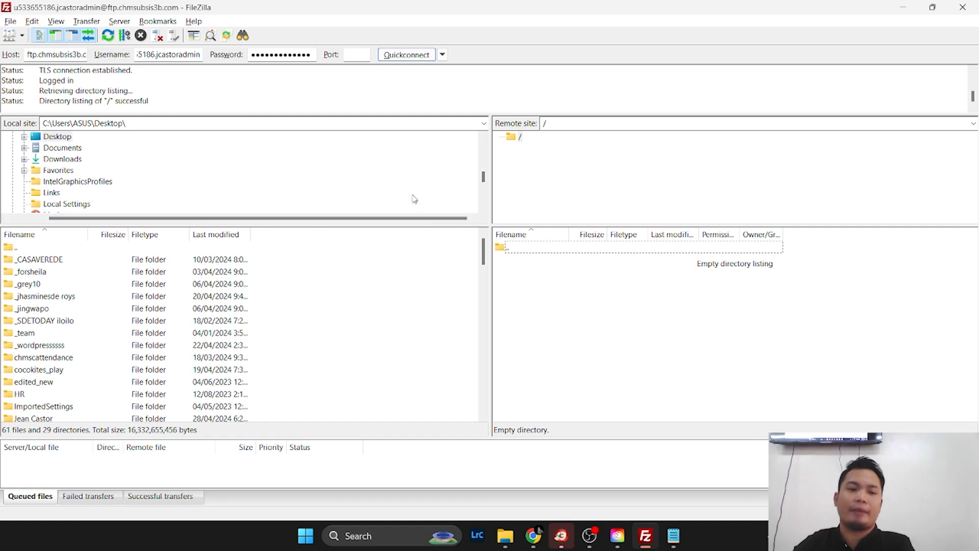
scroll(160, 329, down, 7)
scroll(167, 336, up, 8)
scroll(153, 337, down, 10)
scroll(150, 338, up, 7)
scroll(148, 339, down, 3)
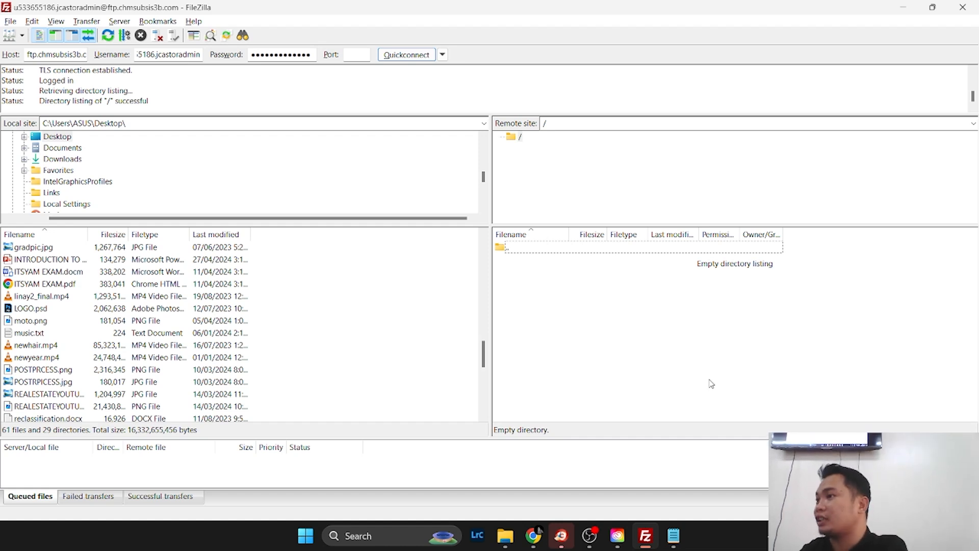
click(44, 334)
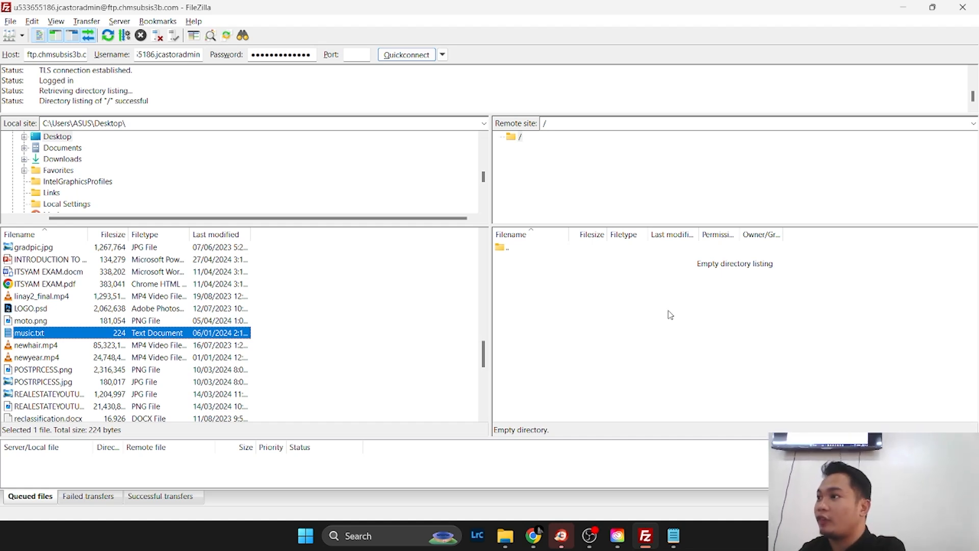
Upload music.txt to the remote root and select it in the remote listing
right_click(35, 335)
click(61, 342)
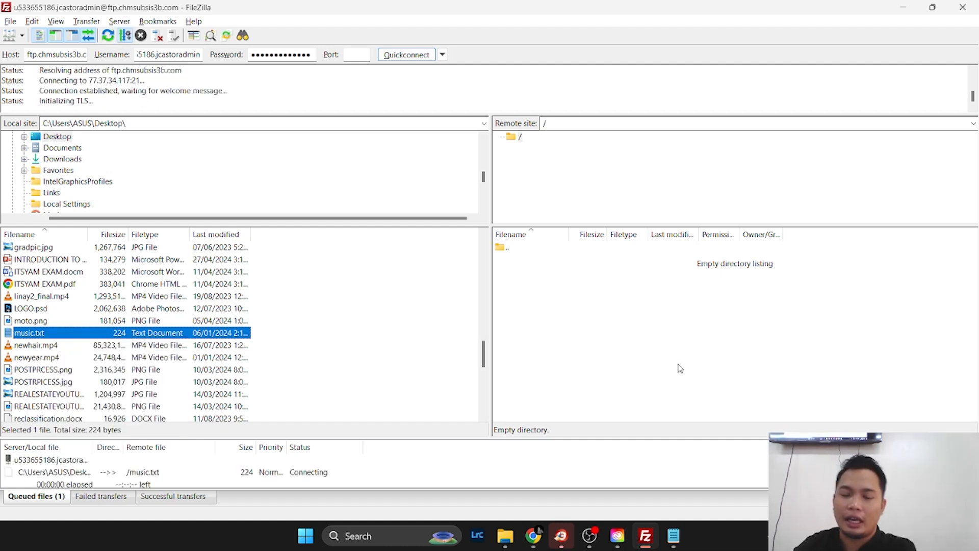
click(636, 328)
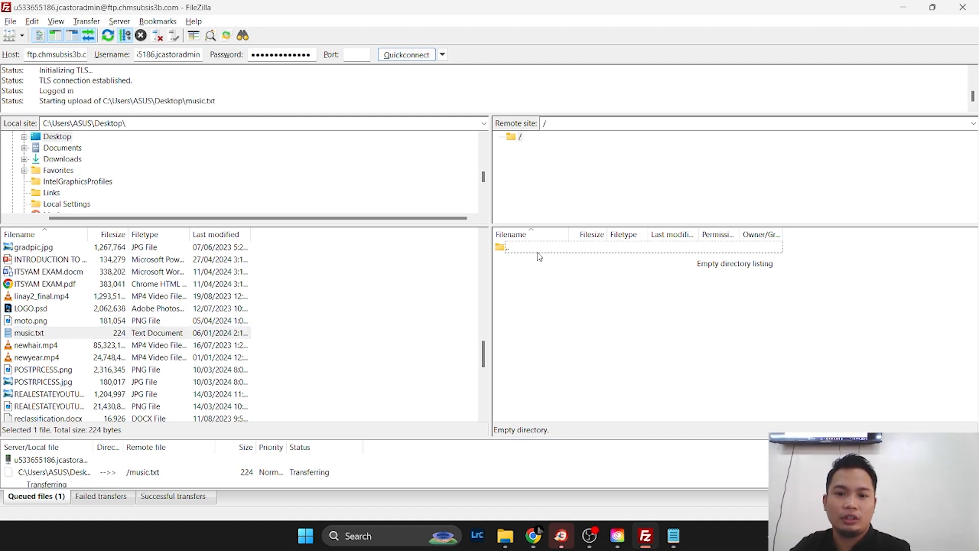
click(506, 248)
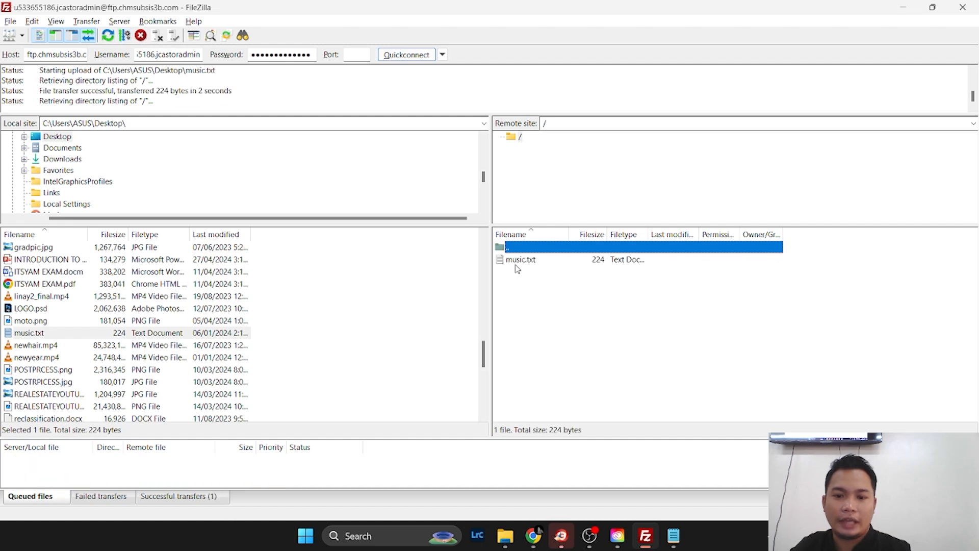
click(515, 263)
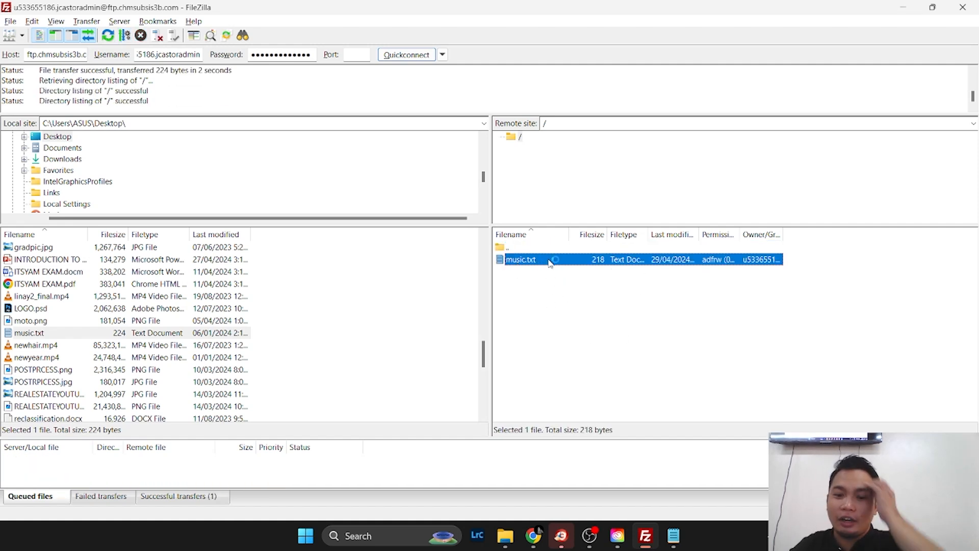
Reload the jcastor folder listing in Hostinger's File Browser tab
click(535, 538)
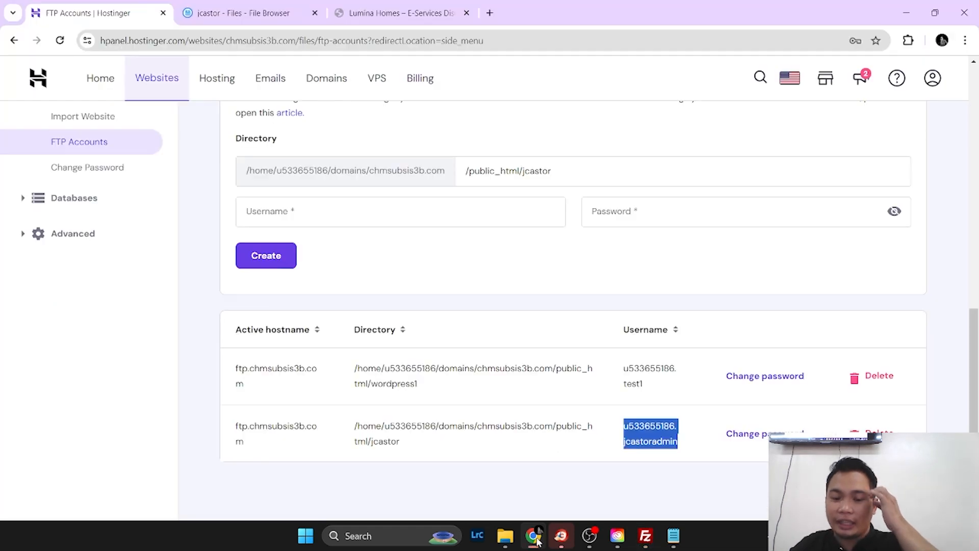
click(259, 13)
key(F5)
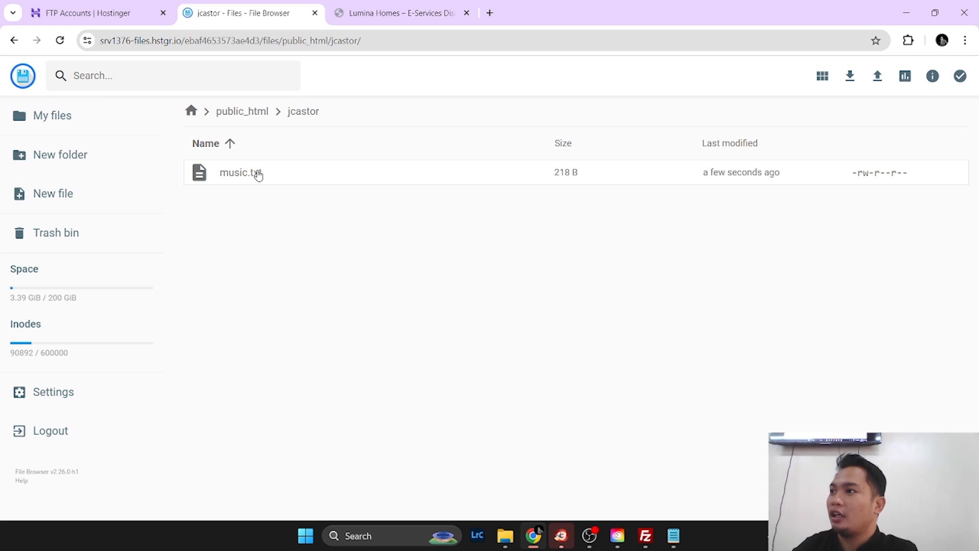
right_click(310, 255)
click(273, 245)
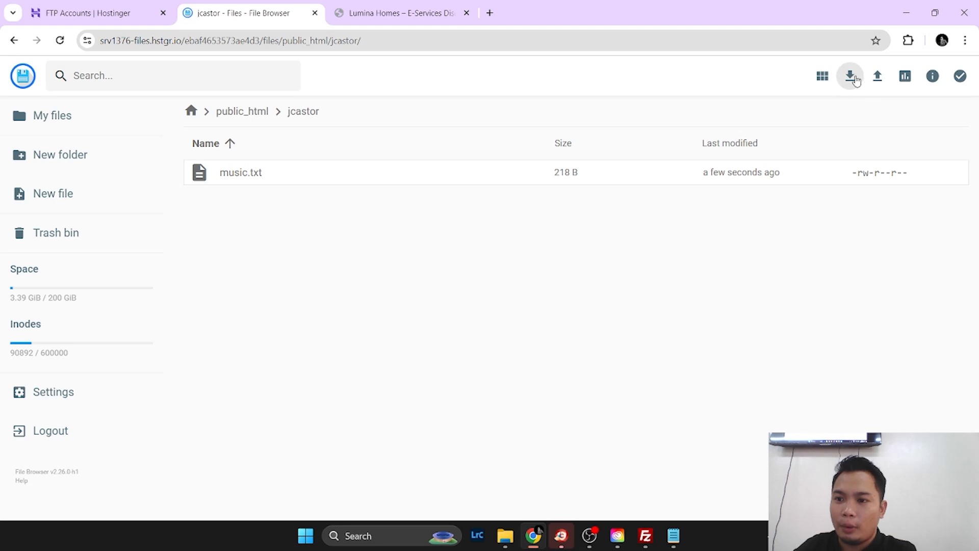
Upload editedit.png from the Desktop into the jcastor folder
click(878, 77)
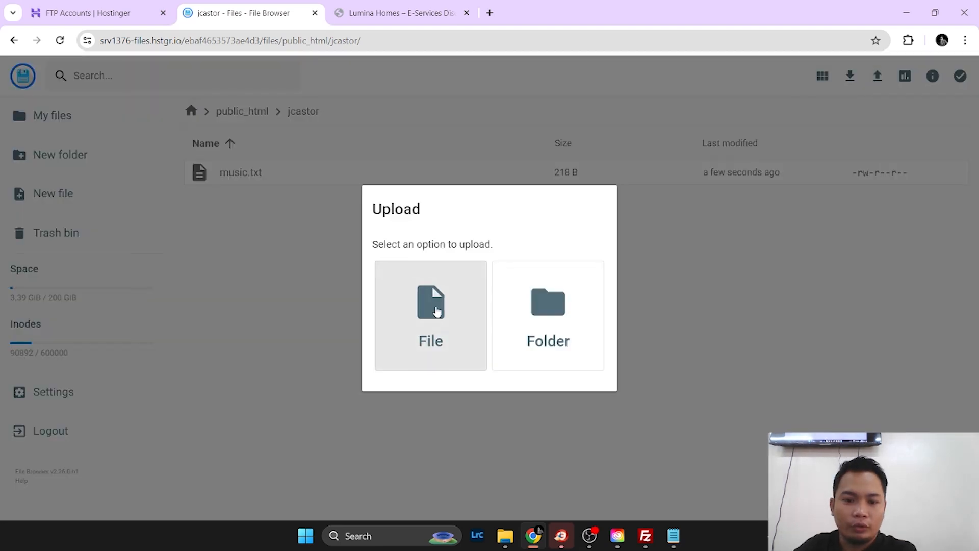
click(436, 312)
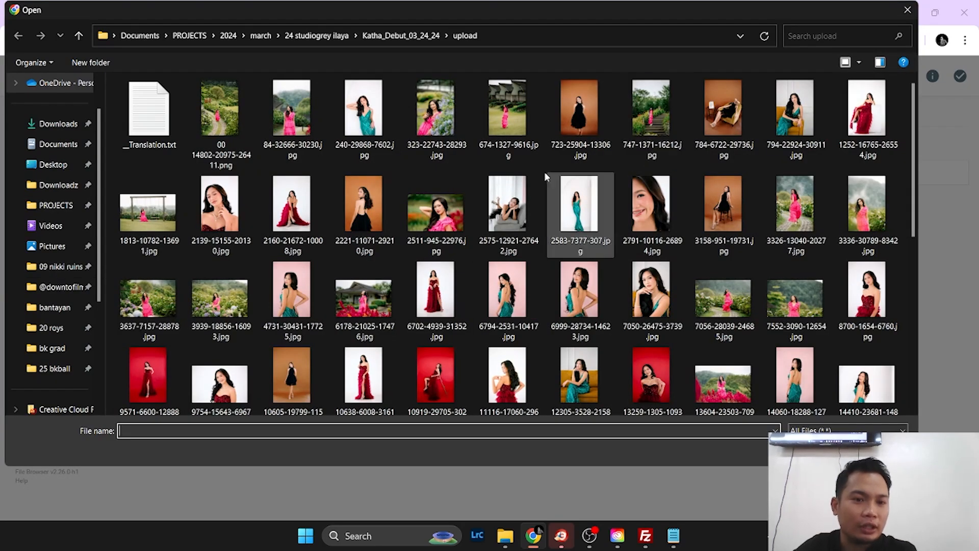
scroll(50, 236, up, 2)
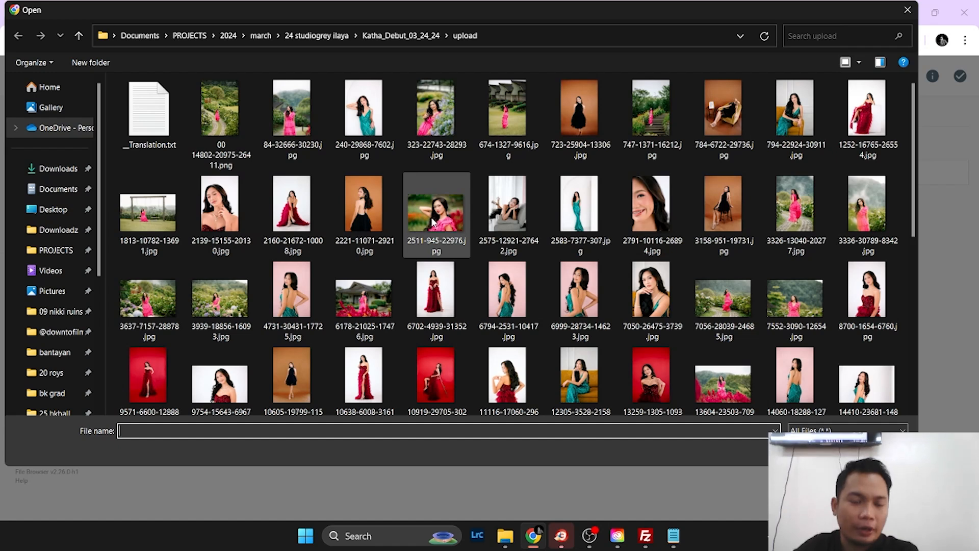
click(51, 209)
scroll(240, 299, down, 6)
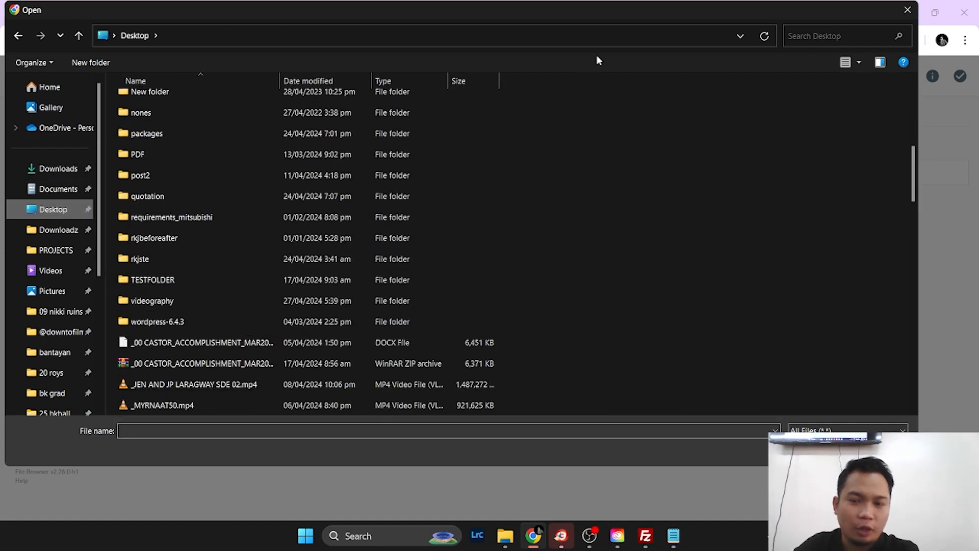
click(860, 61)
click(867, 12)
scroll(740, 376, down, 10)
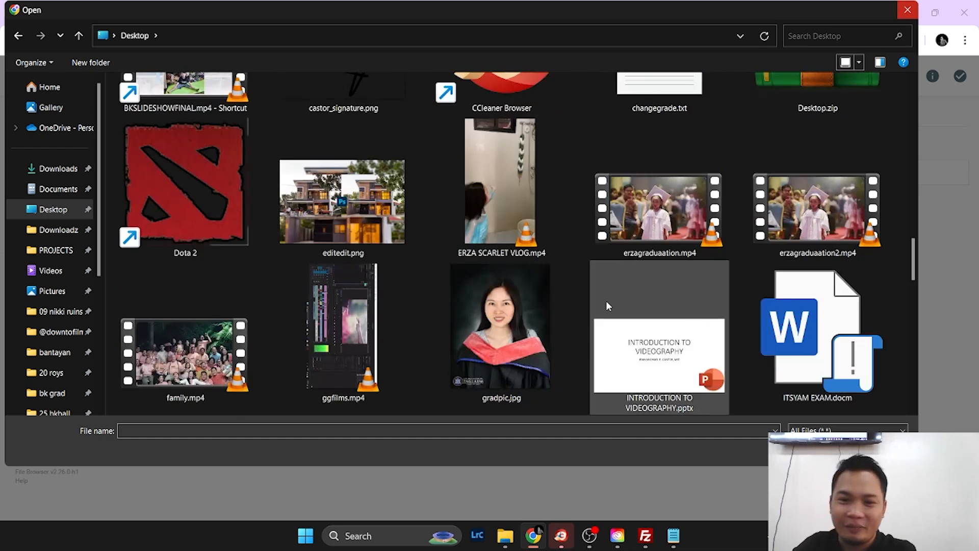
scroll(613, 302, up, 2)
click(316, 183)
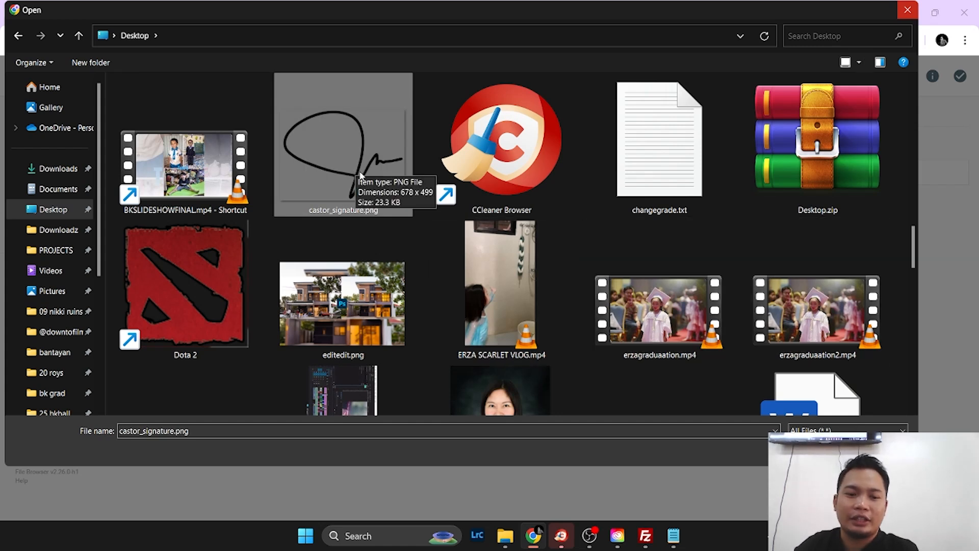
click(412, 318)
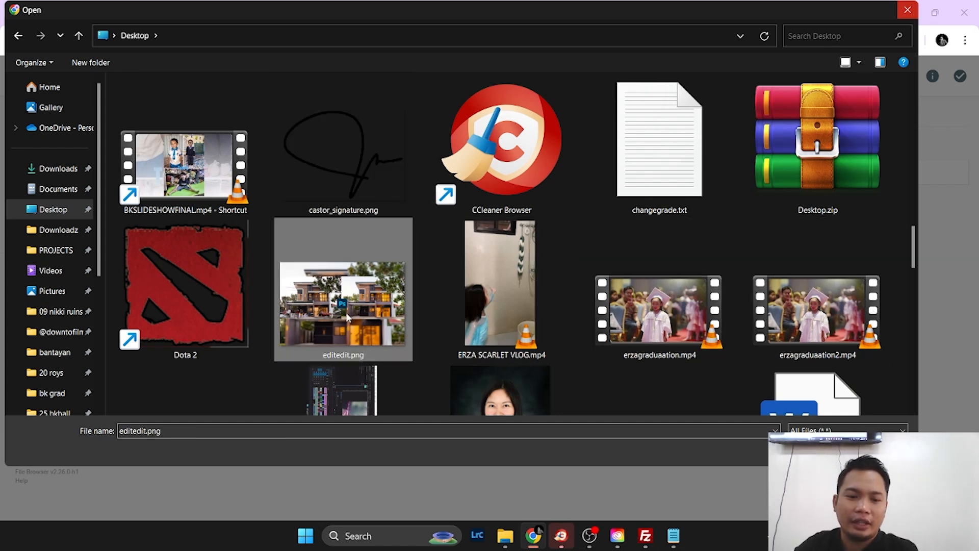
double_click(359, 335)
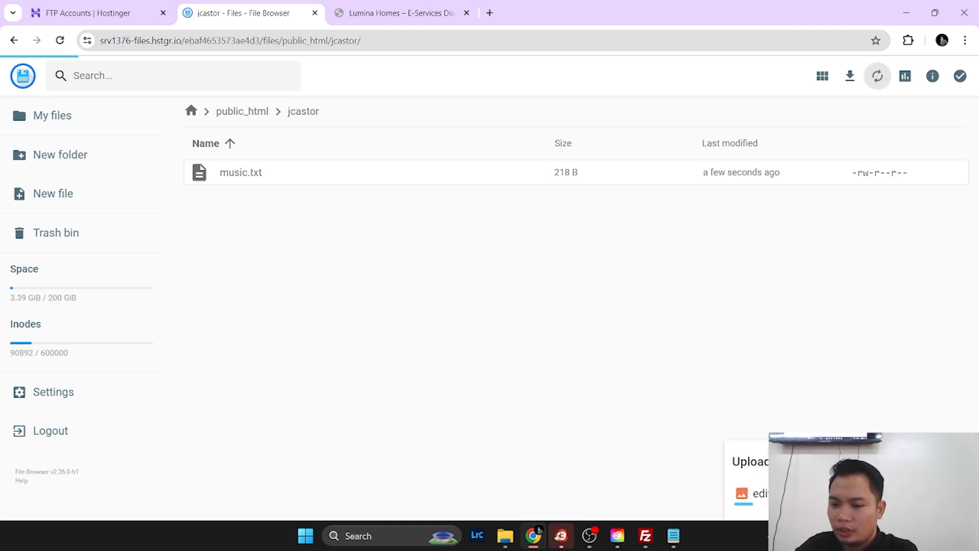
Confirm the abort prompt and check editedit.png is listed in jcastor
click(888, 462)
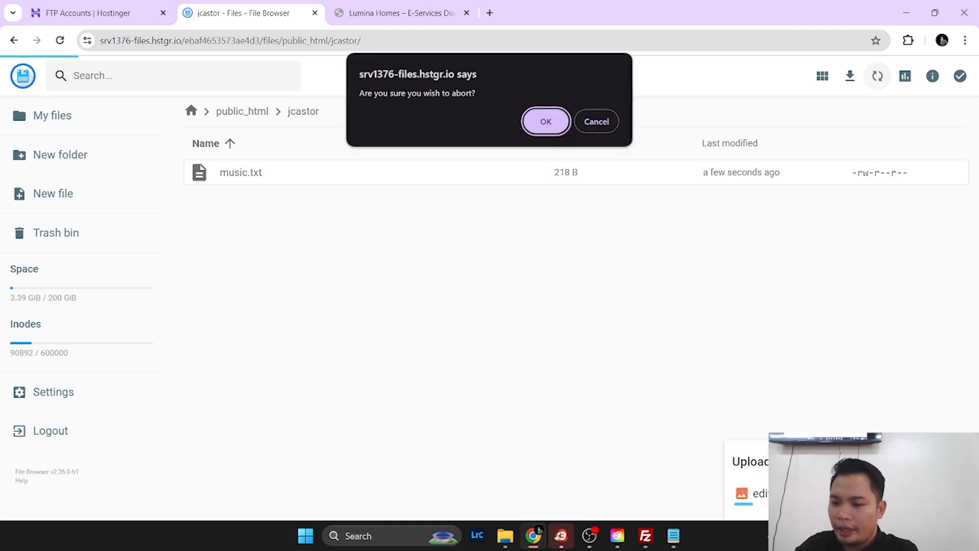
click(545, 120)
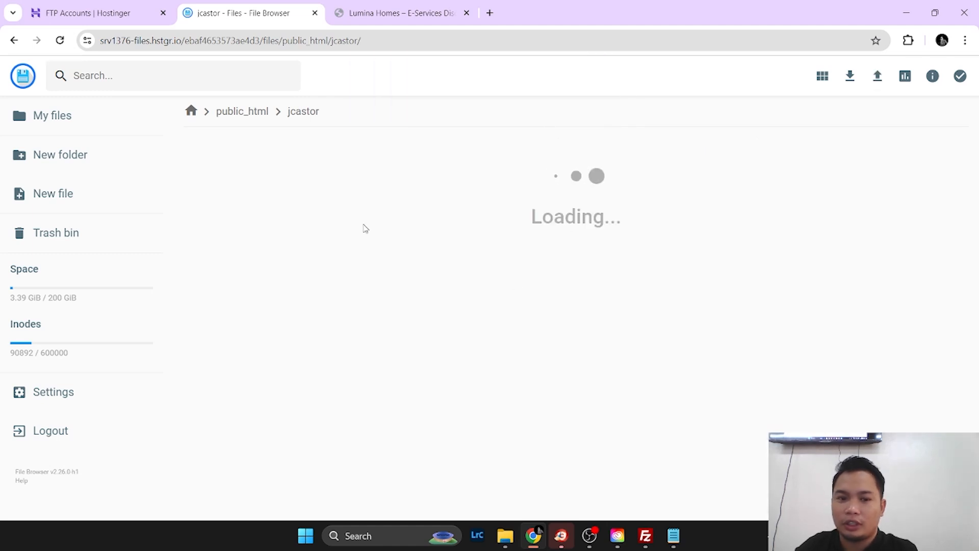
click(295, 177)
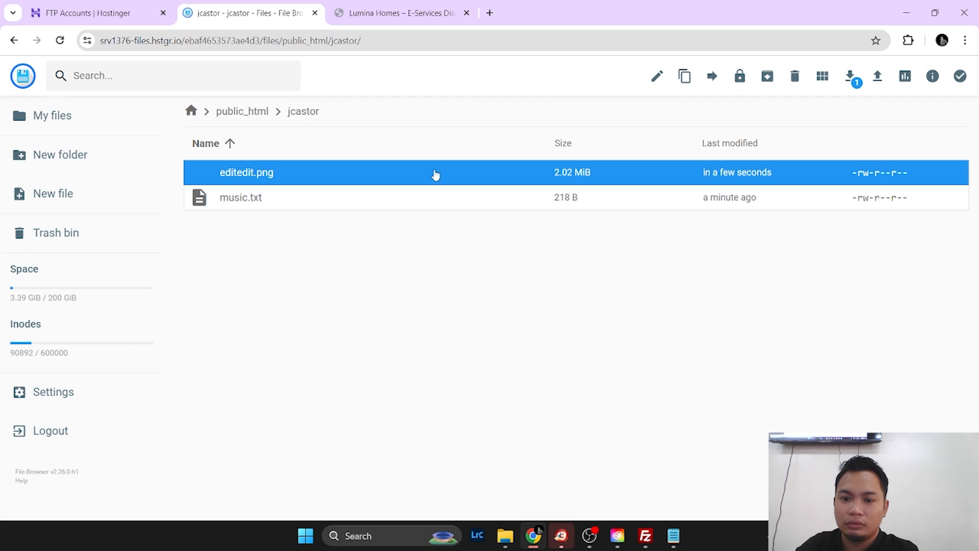
click(282, 177)
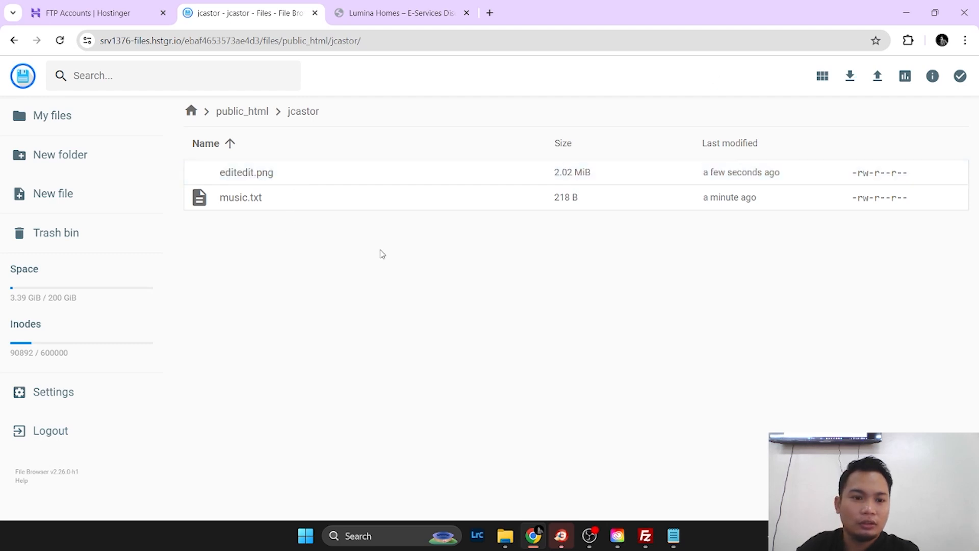
click(290, 177)
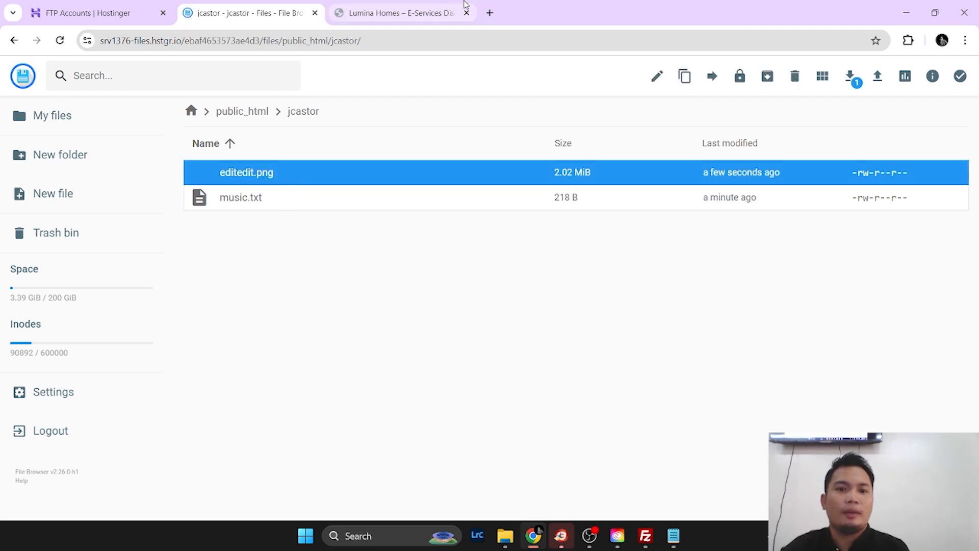
click(378, 6)
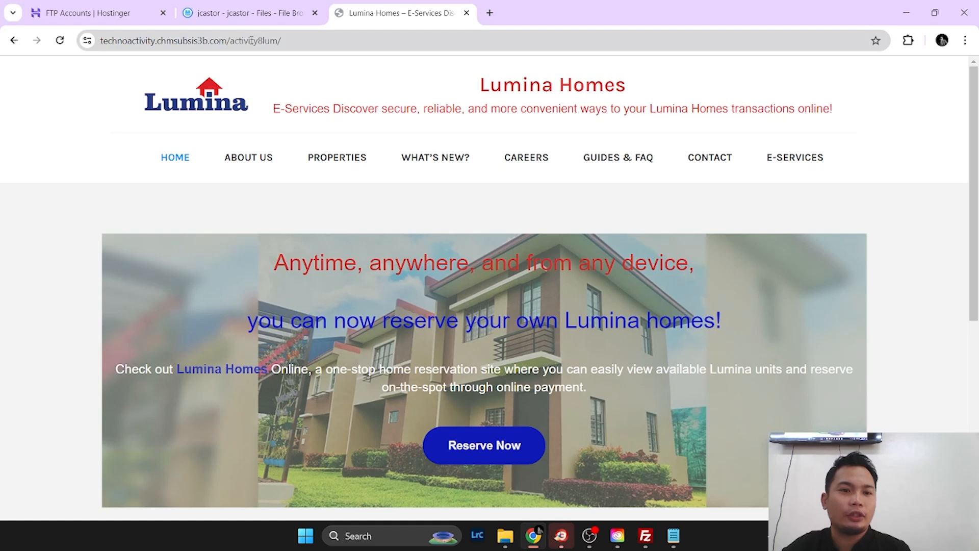
Load chmsubsis3b.com/editedit.png in the Lumina Homes tab, which returns Page Not Found
drag(235, 39, 384, 52)
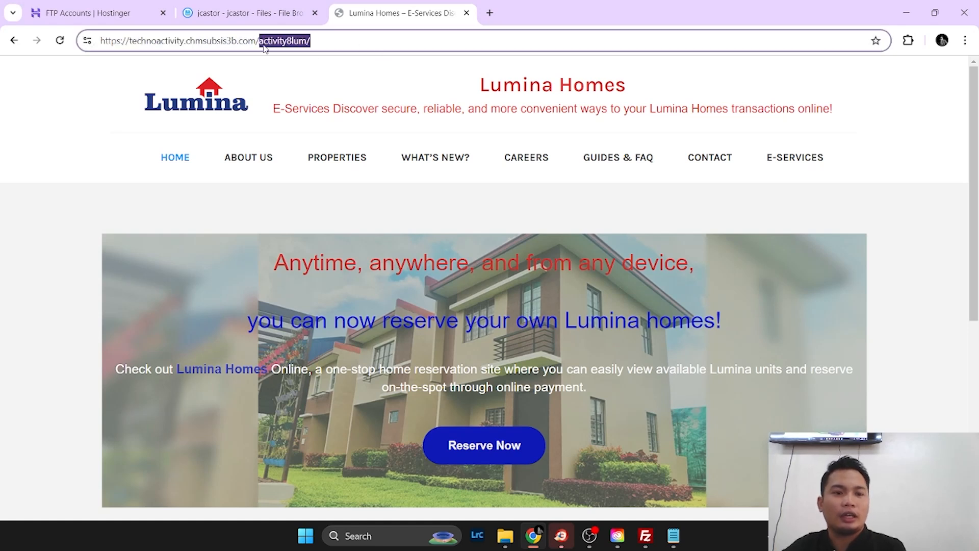
key(ctrl+a)
click(217, 41)
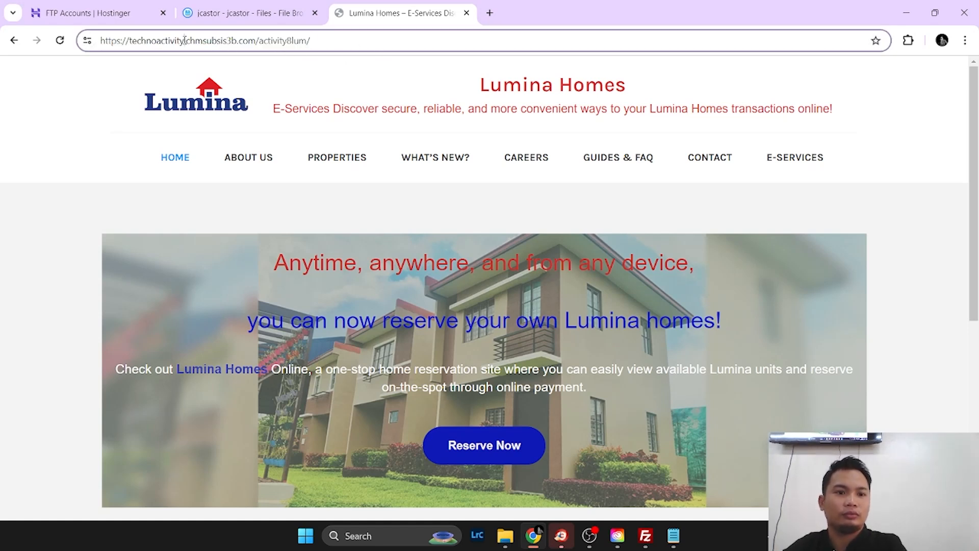
drag(186, 42, 70, 41)
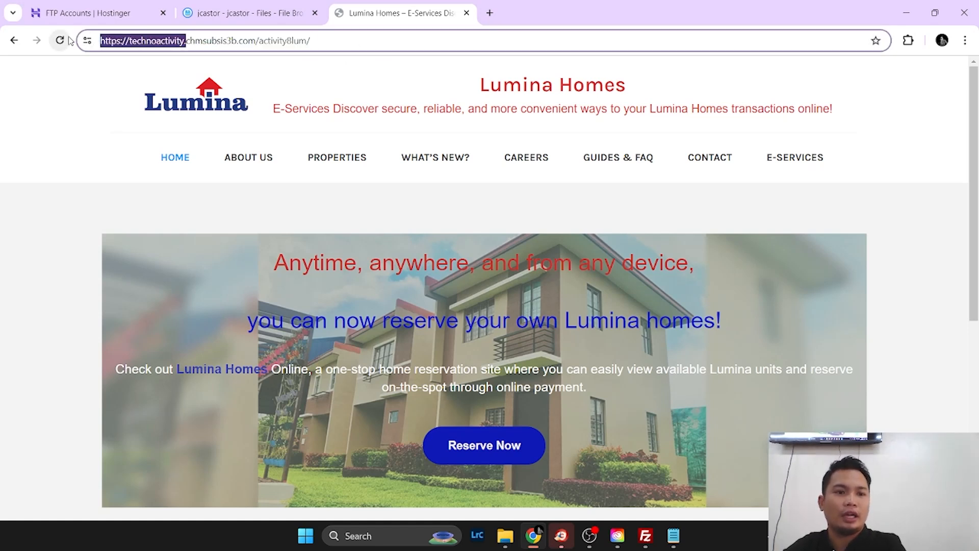
key(BackSpace)
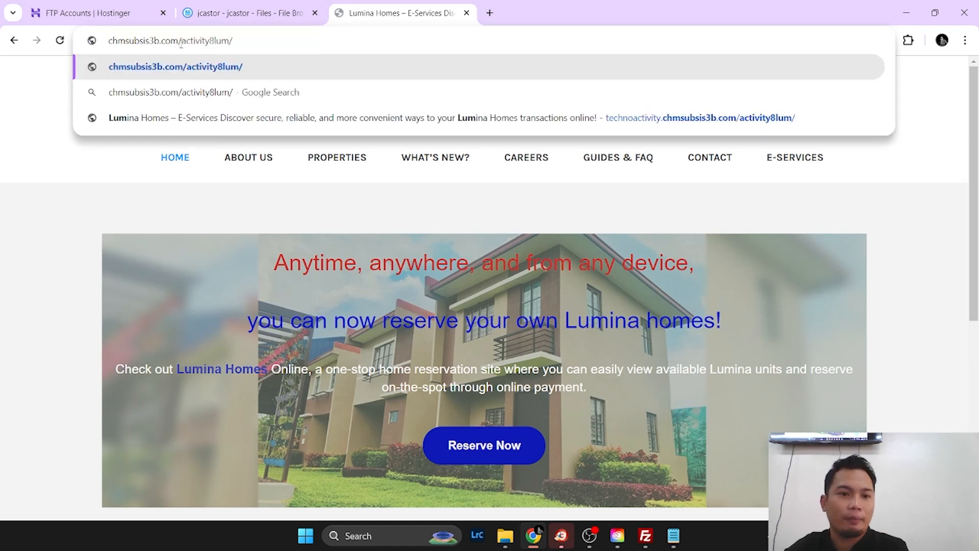
drag(181, 45, 246, 45)
key(BackSpace)
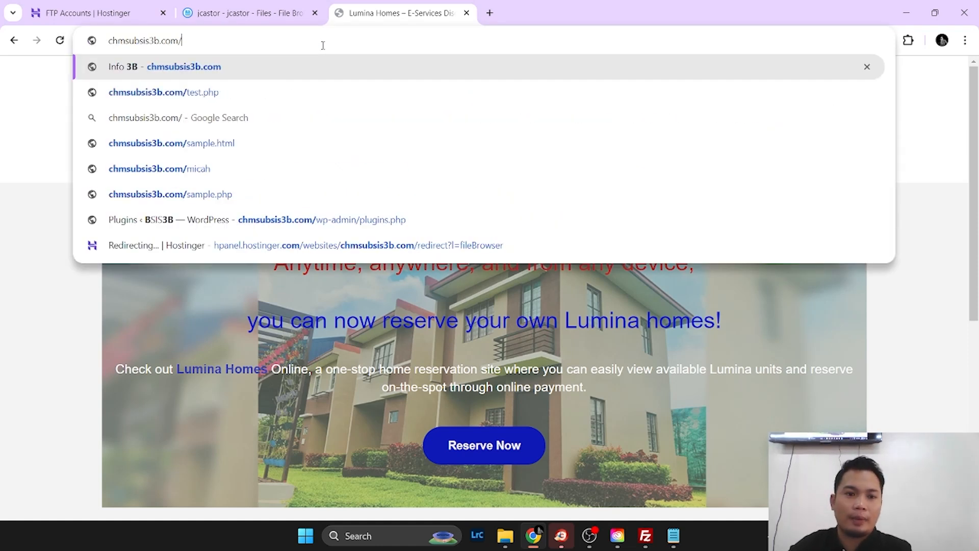
click(293, 4)
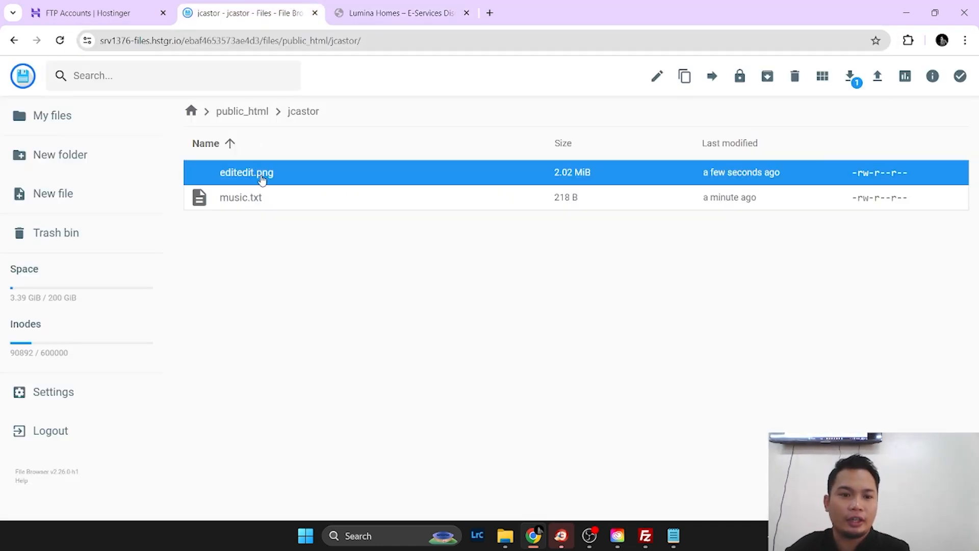
click(401, 13)
text(edit)
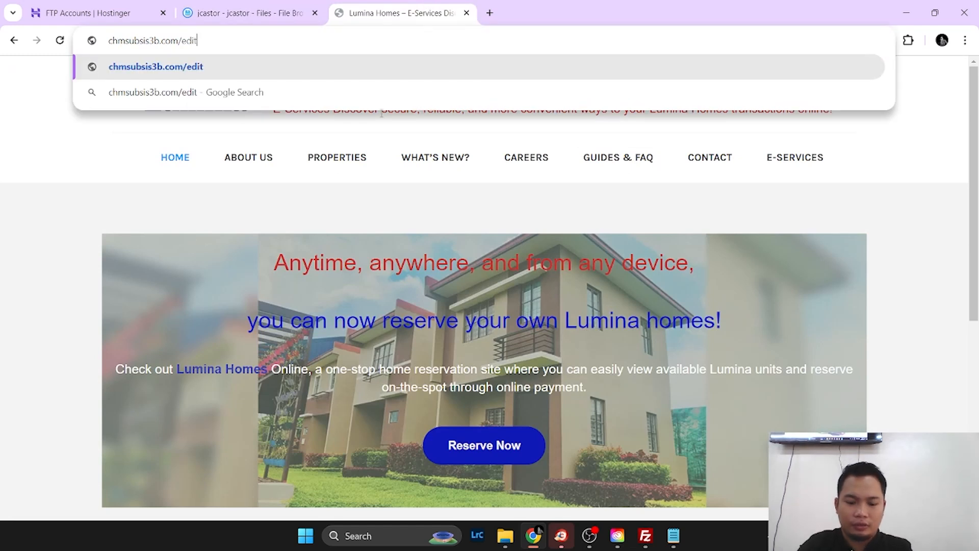
text(edit.png)
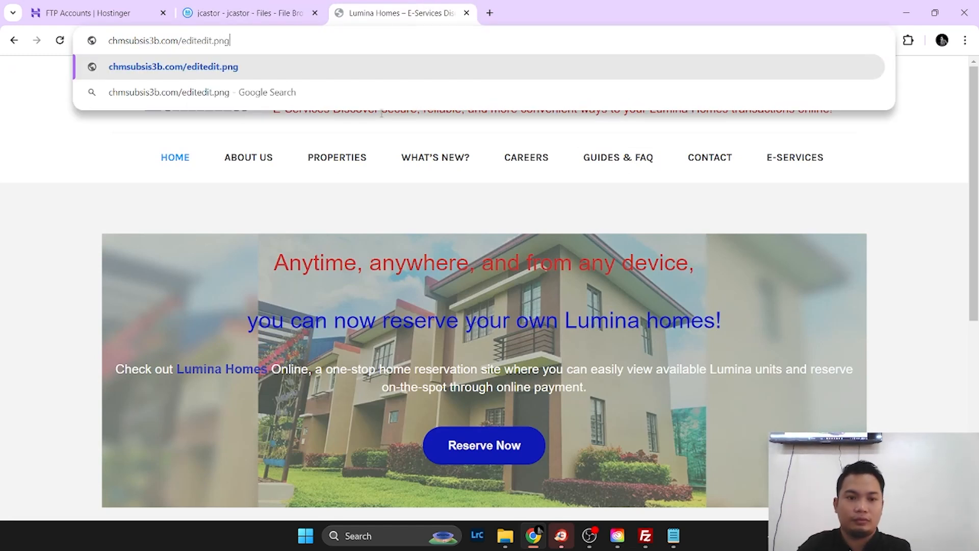
key(Return)
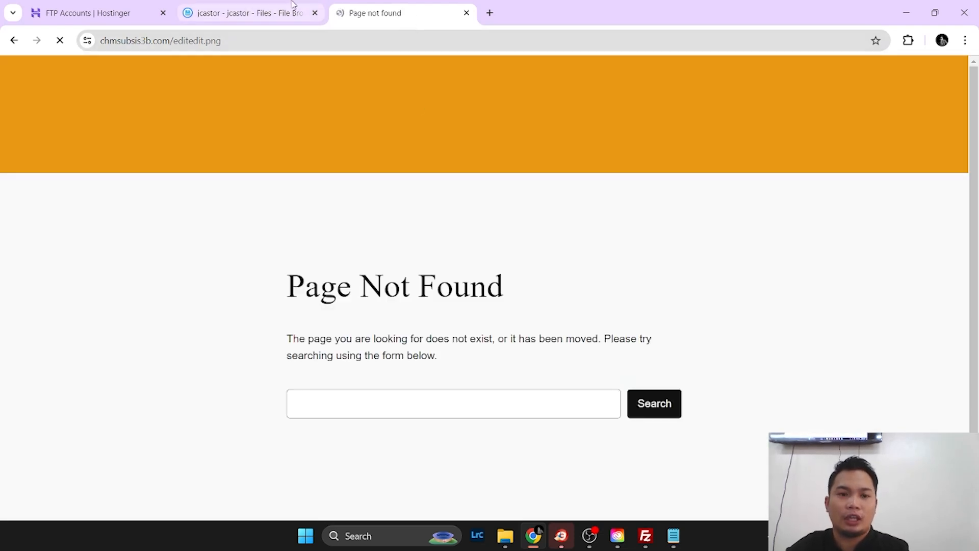
click(295, 12)
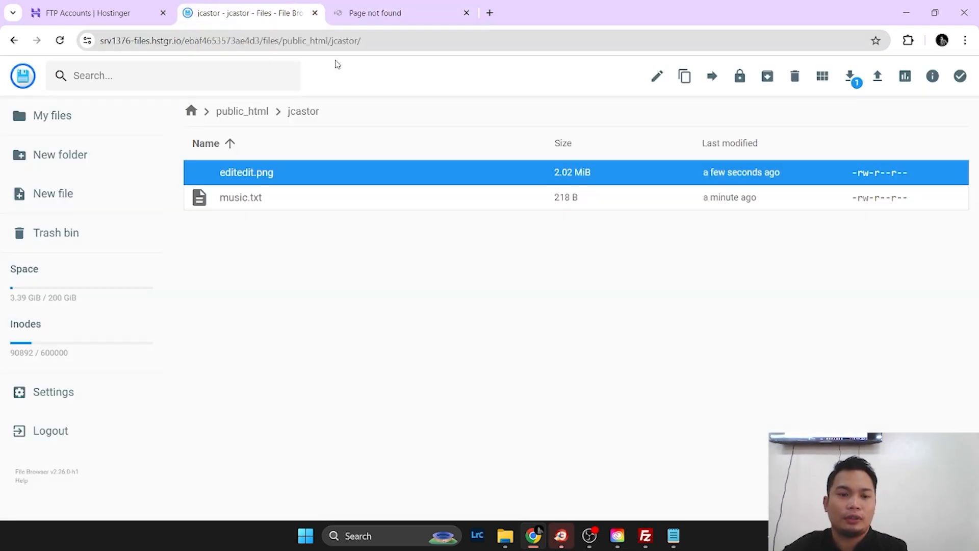
Upload changegrade.txt from the Desktop into the jcastor folder
click(876, 77)
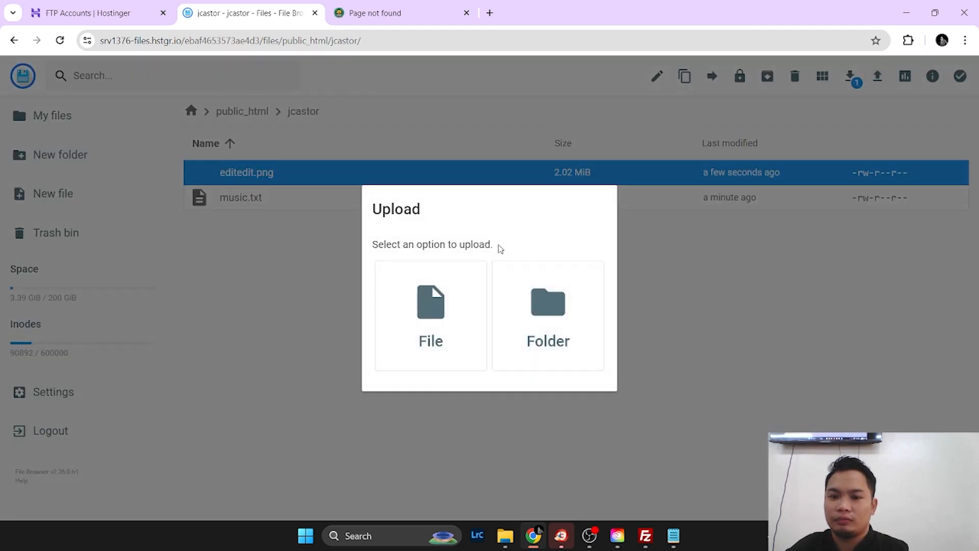
click(458, 321)
scroll(437, 293, down, 10)
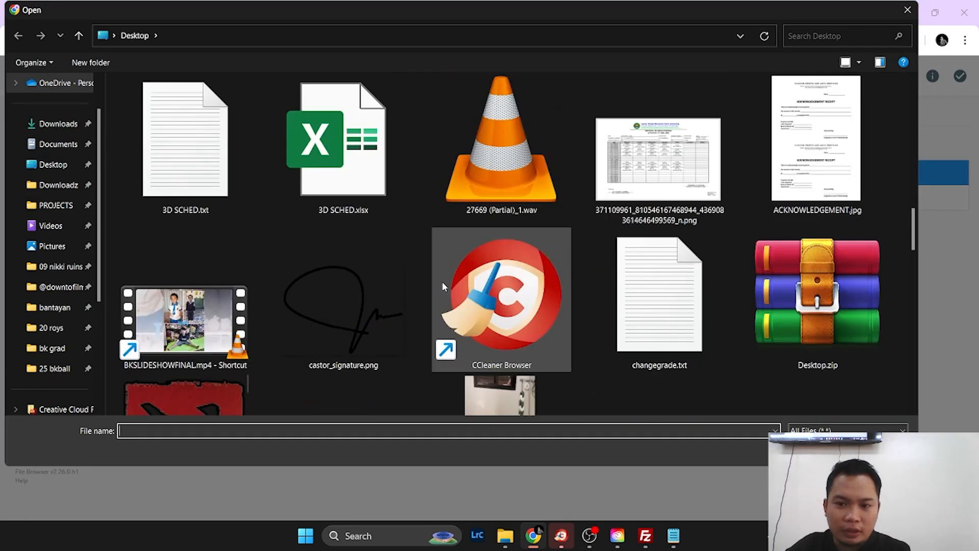
click(684, 308)
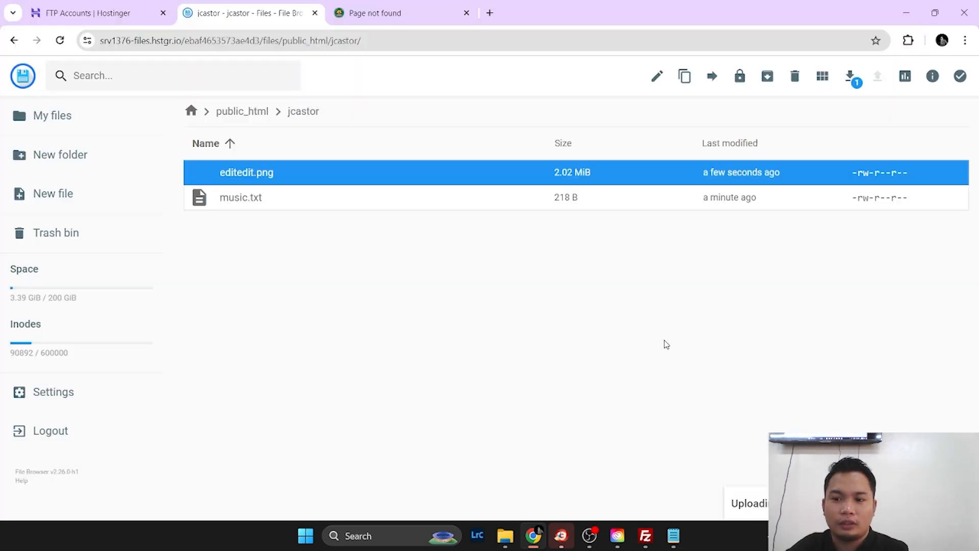
double_click(657, 325)
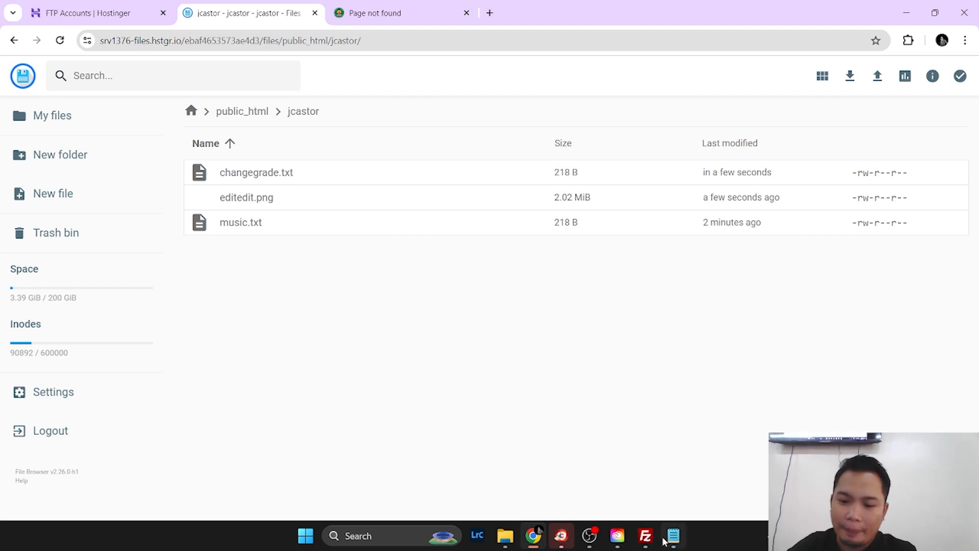
click(646, 540)
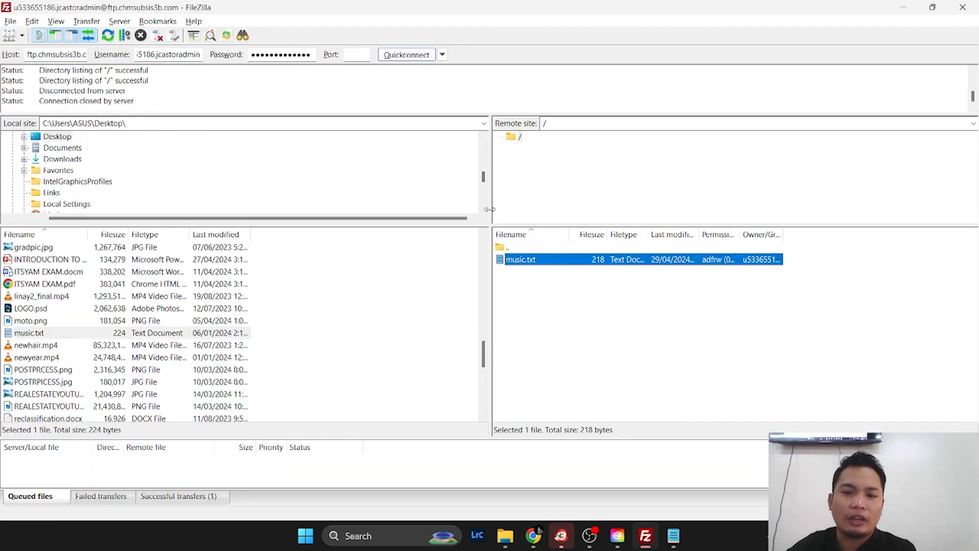
Refresh the remote listing and check changegrade.txt, editedit.png and music.txt on the server
click(518, 139)
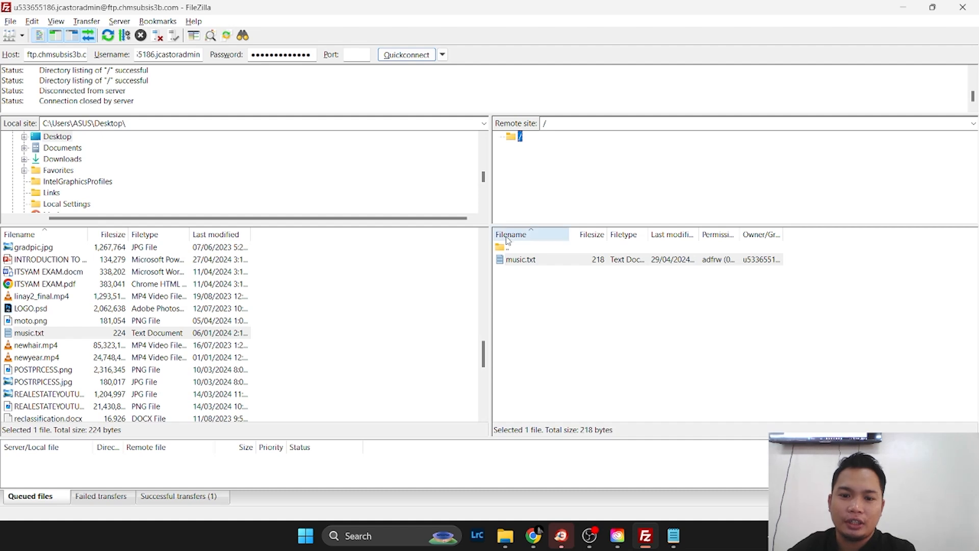
click(505, 248)
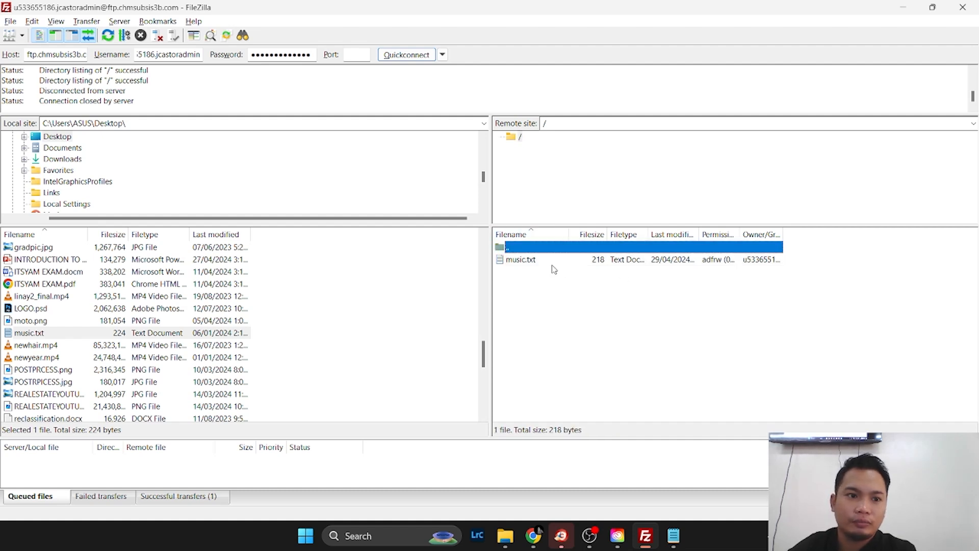
click(110, 39)
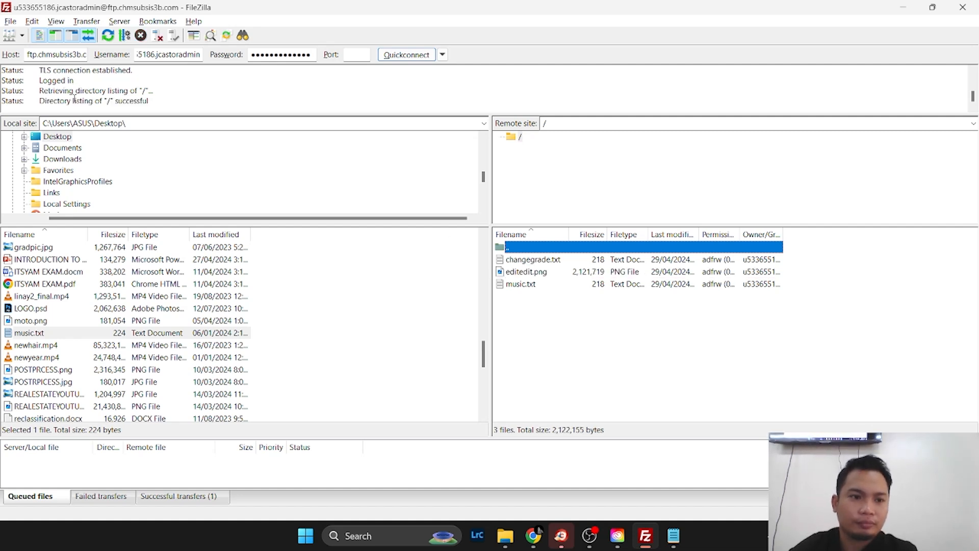
click(546, 262)
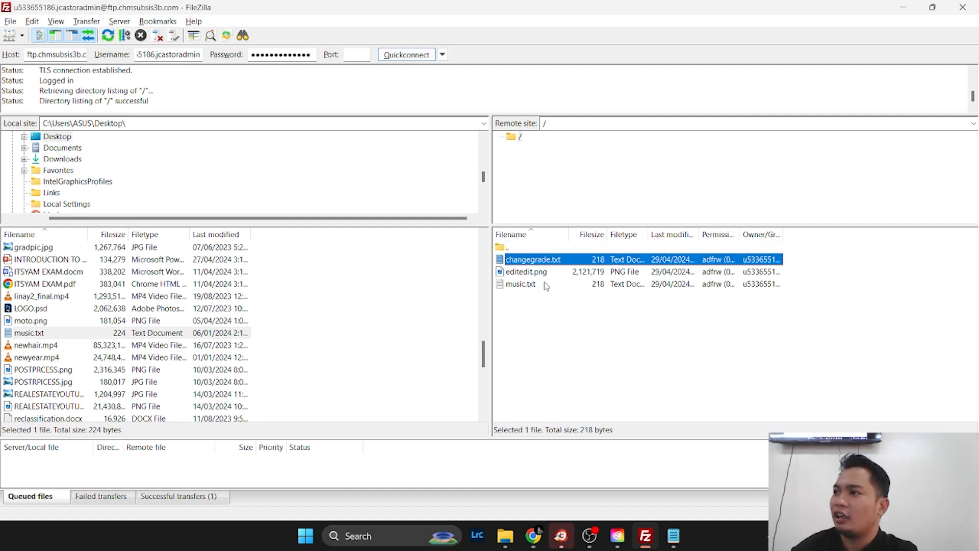
click(556, 273)
click(555, 285)
click(554, 262)
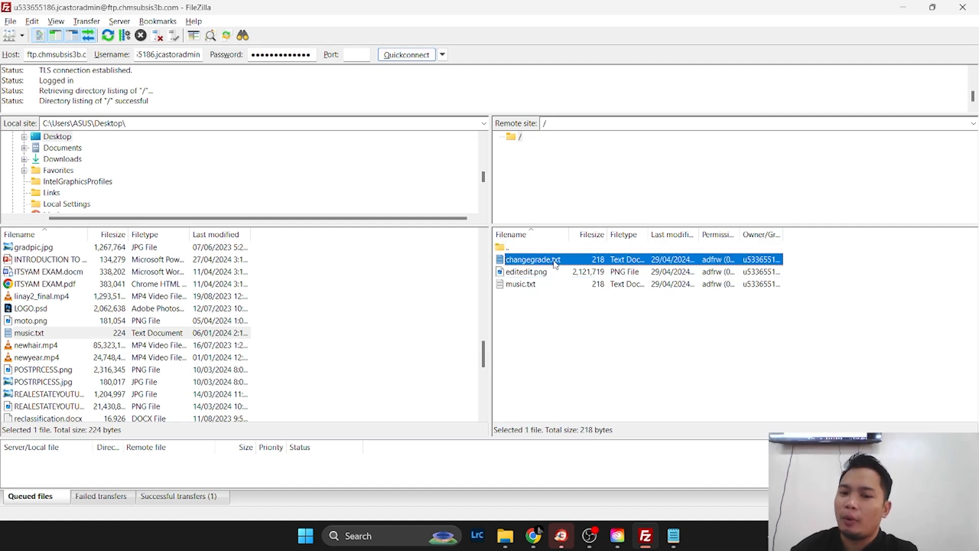
click(541, 285)
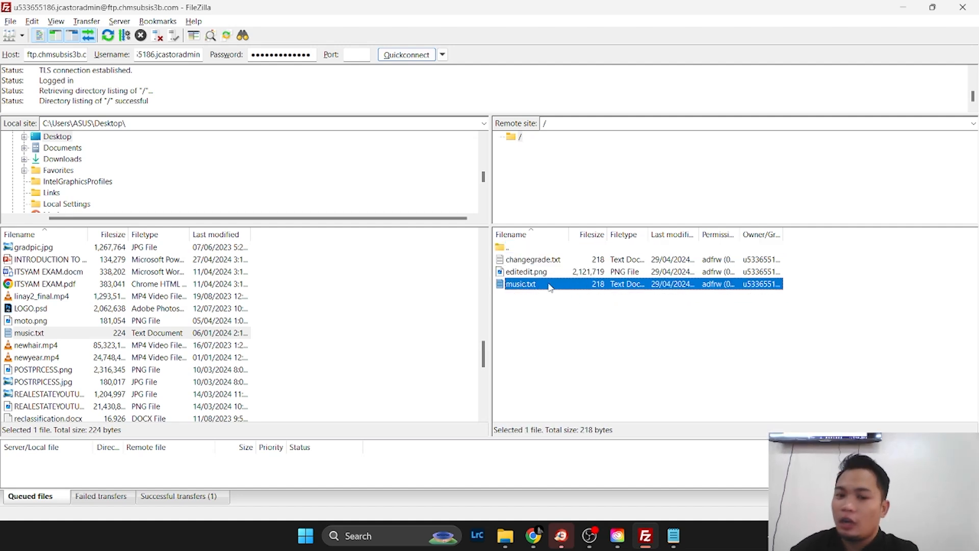
click(561, 263)
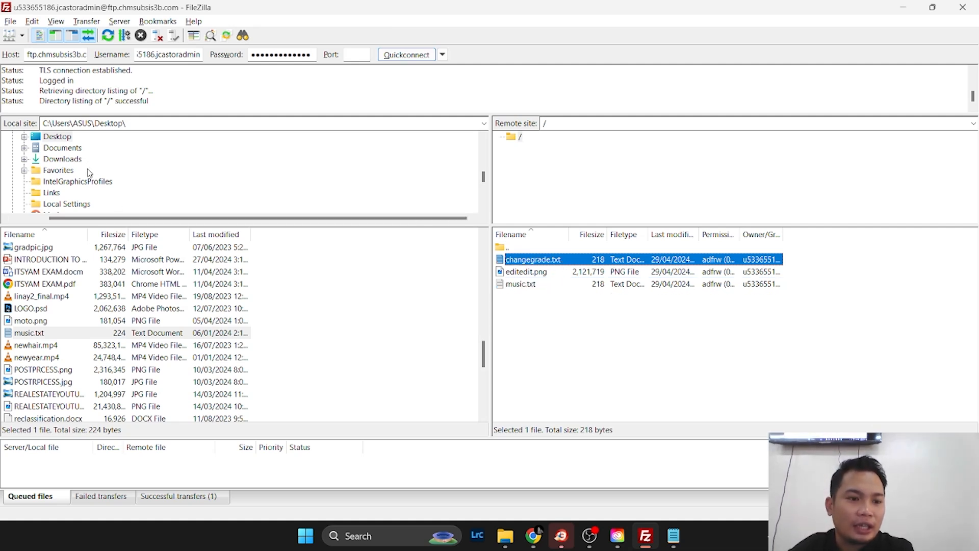
Download music.txt from the server into the local Documents folder
scroll(84, 161, up, 1)
click(24, 181)
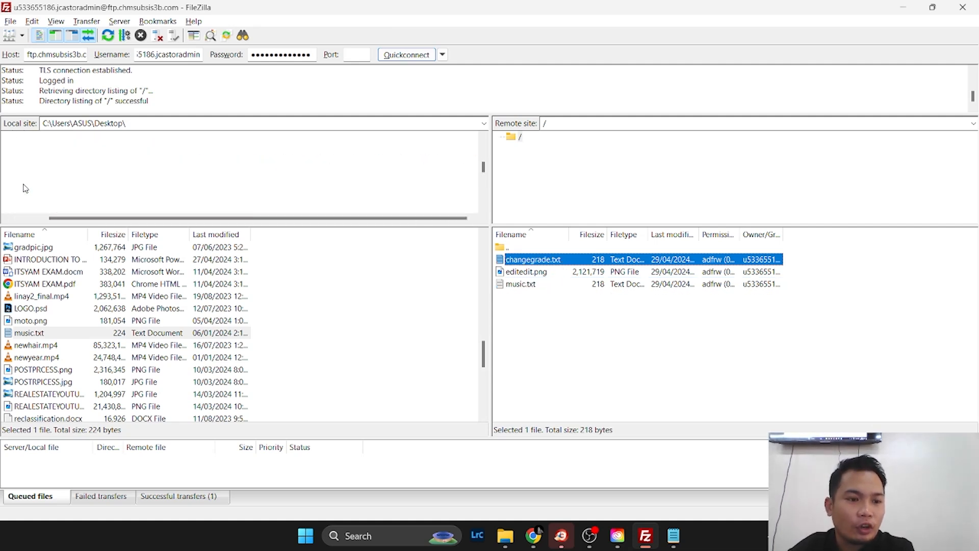
click(62, 137)
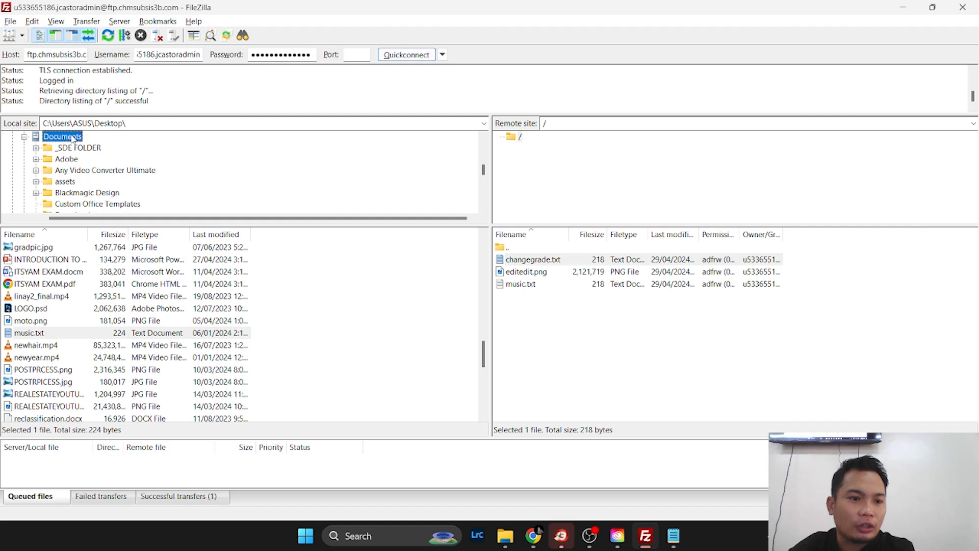
click(525, 287)
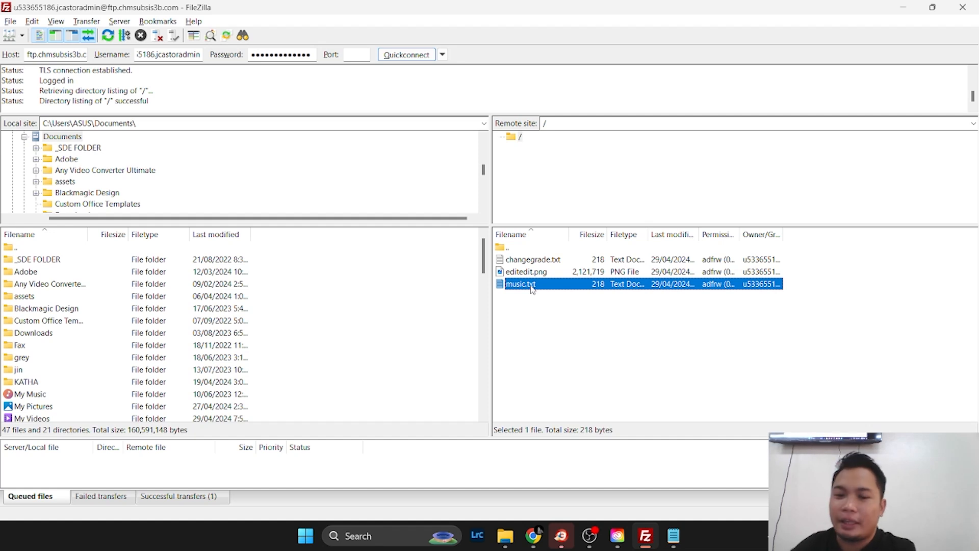
right_click(532, 289)
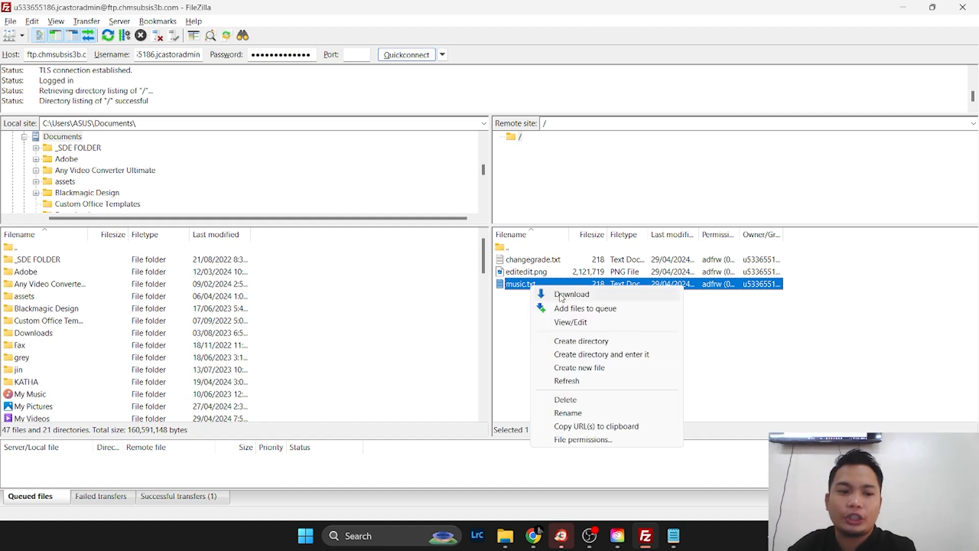
click(306, 305)
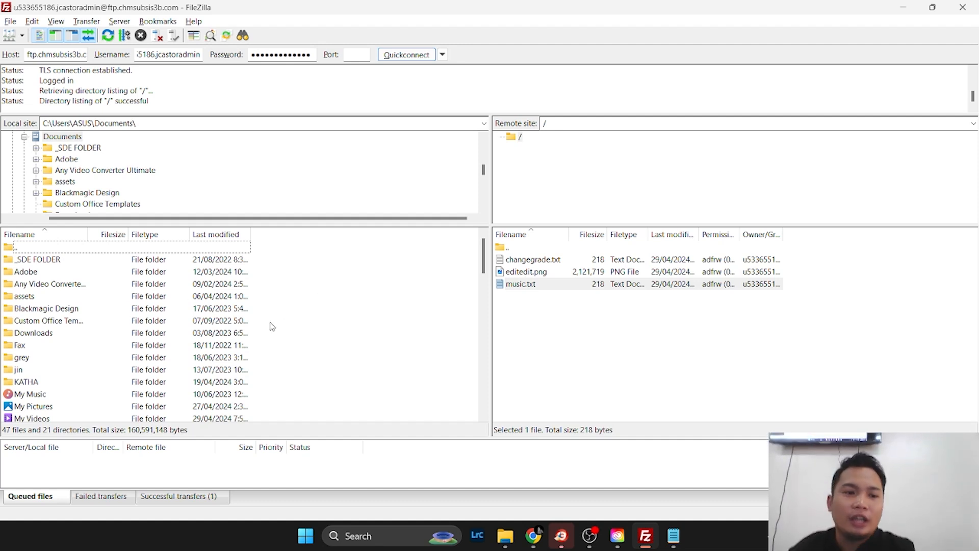
click(82, 139)
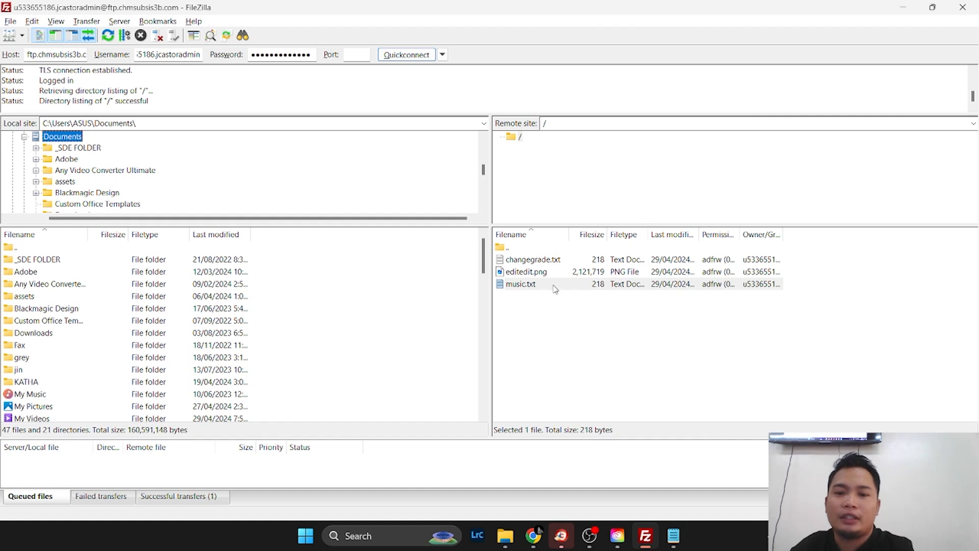
click(523, 288)
right_click(521, 284)
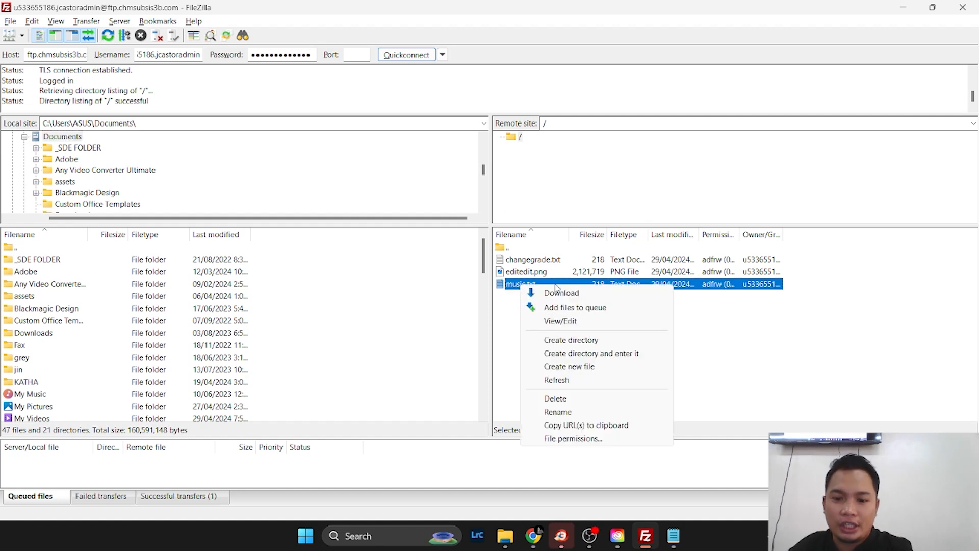
click(569, 293)
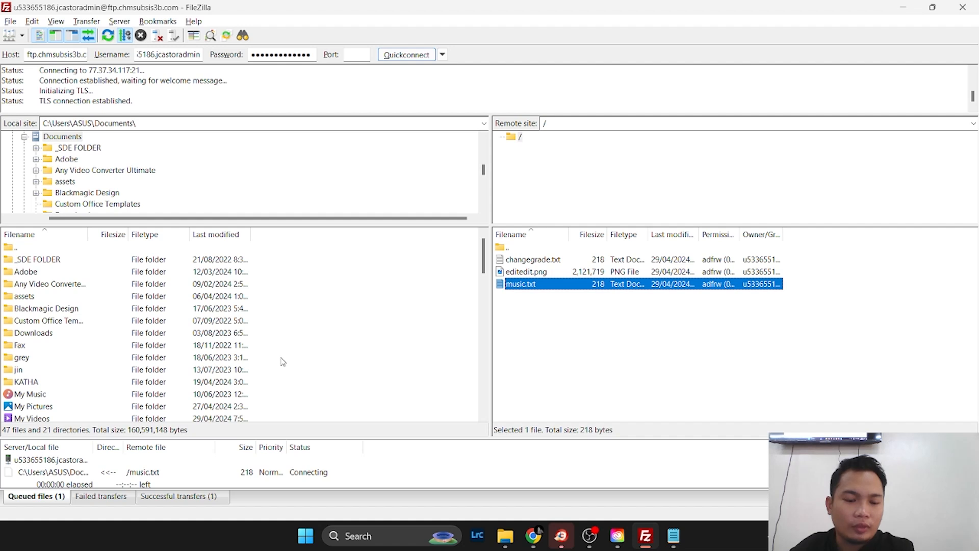
Show the Documents folder in File Explorer
mouse_move(505, 536)
click(329, 476)
click(74, 204)
Open the downloaded music.txt in Documents to check its links, then show the folder as large icons
scroll(536, 305, down, 5)
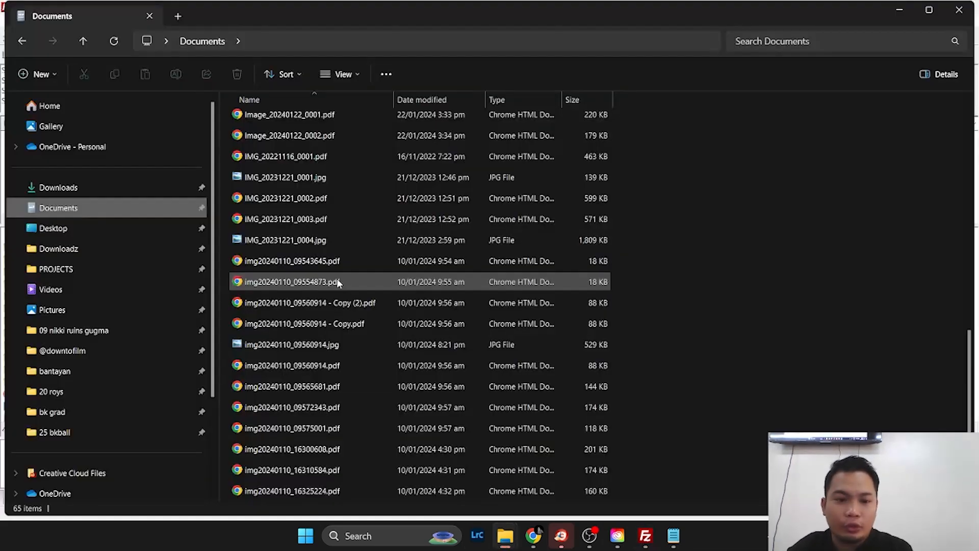
click(327, 281)
key(m)
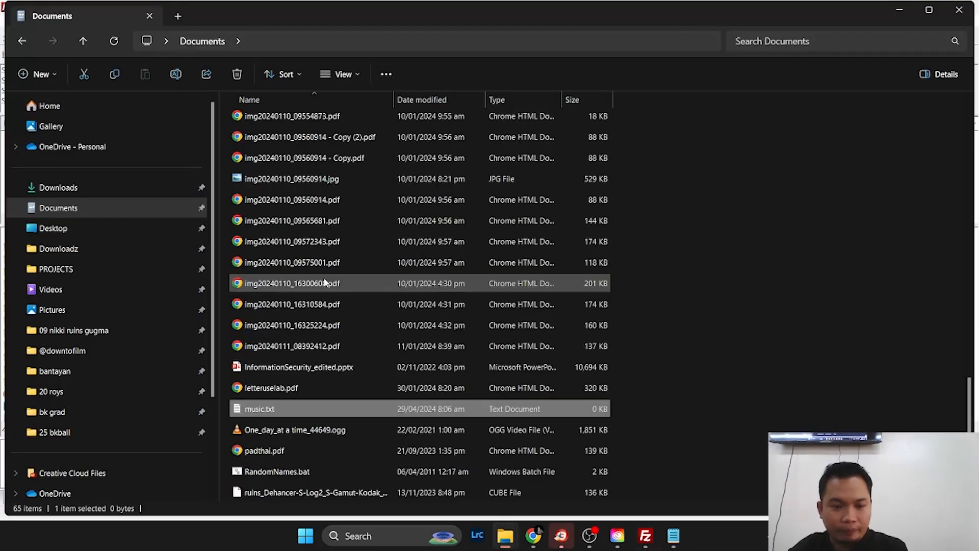
double_click(271, 408)
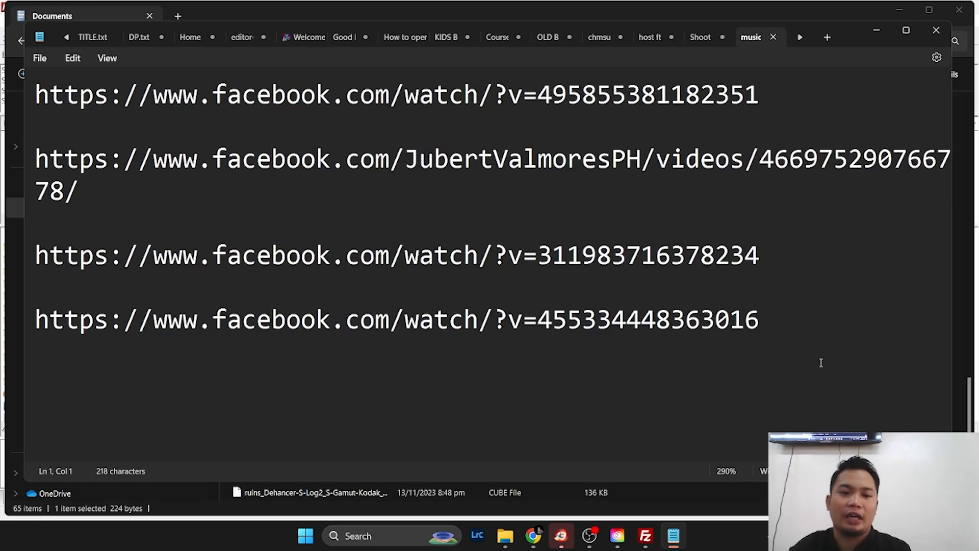
click(936, 30)
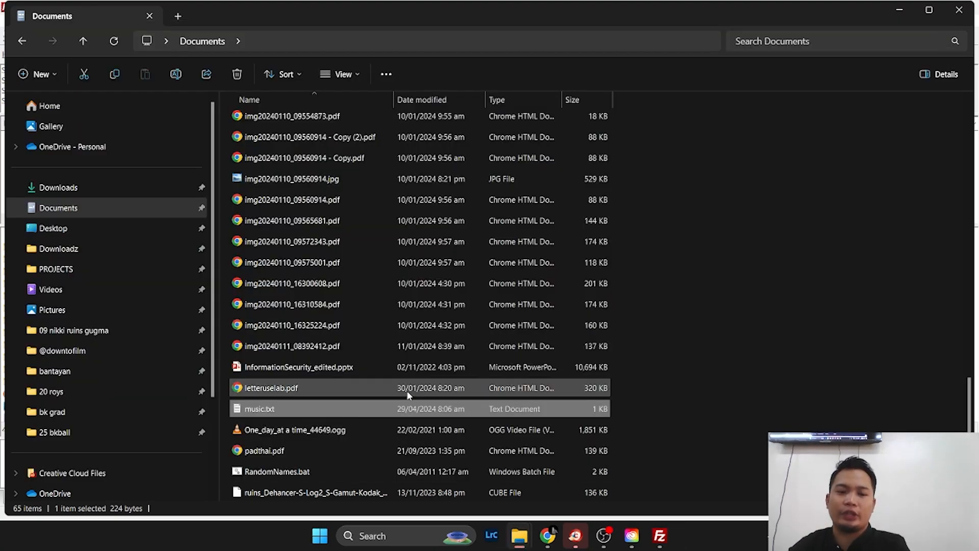
key(ctrl+shift+7)
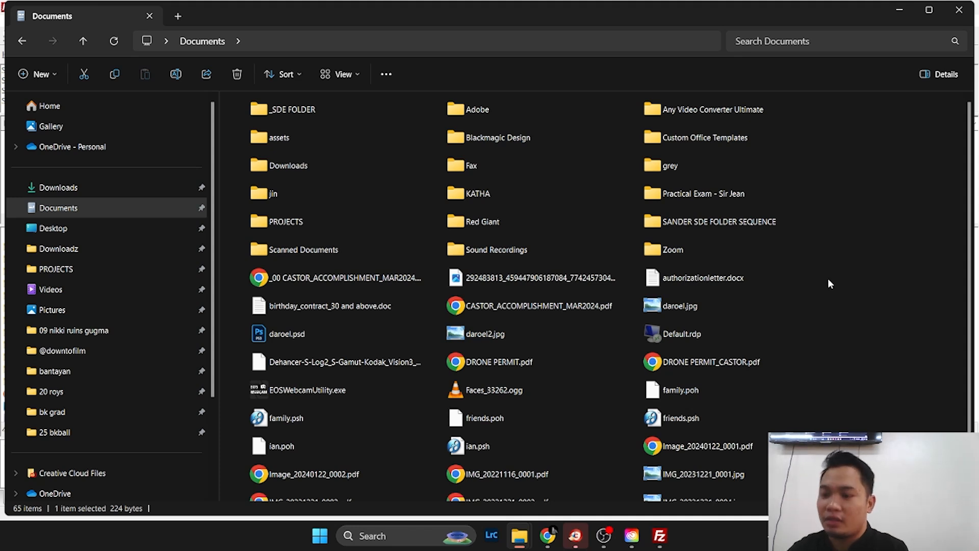
Back in FileZilla, browse the local Desktop folder
click(668, 534)
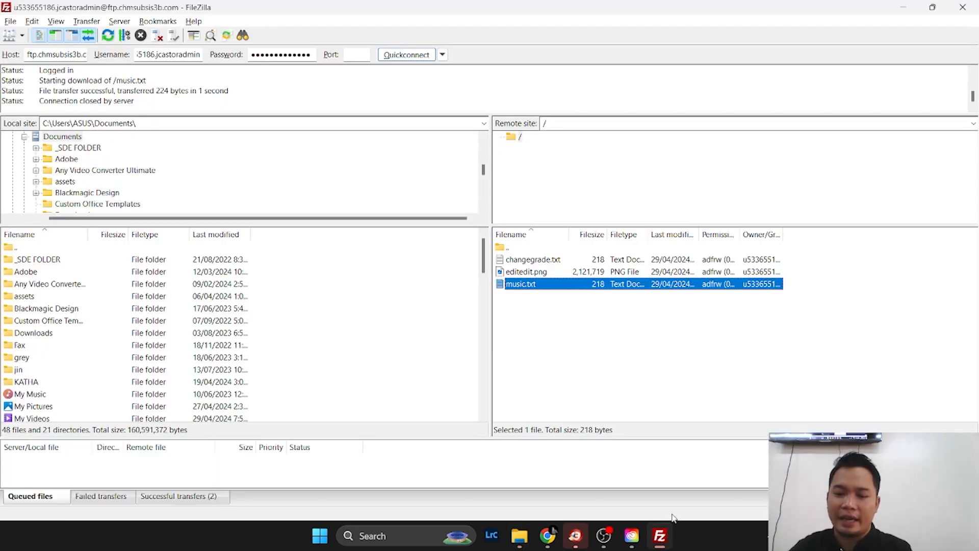
scroll(173, 352, down, 10)
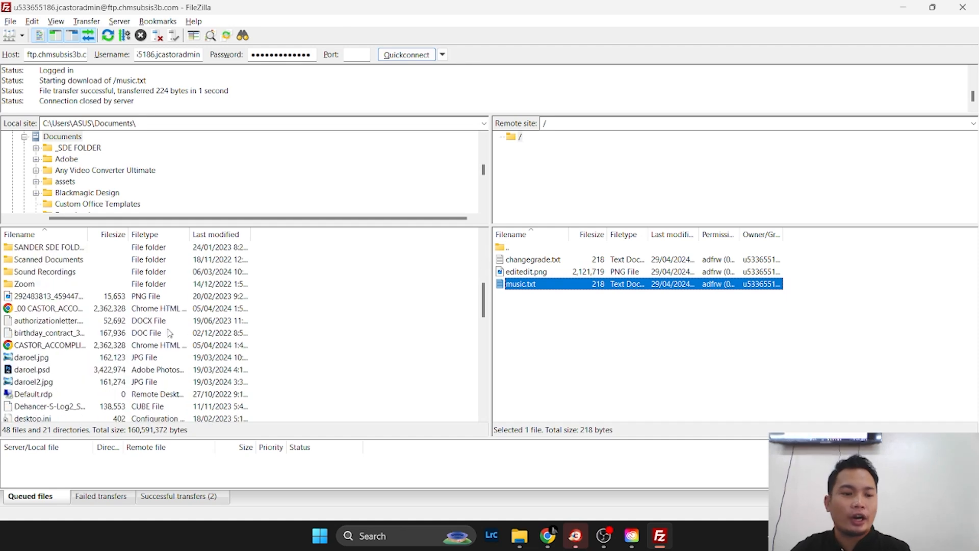
scroll(154, 346, up, 10)
scroll(139, 362, down, 2)
scroll(139, 359, up, 2)
scroll(83, 168, up, 6)
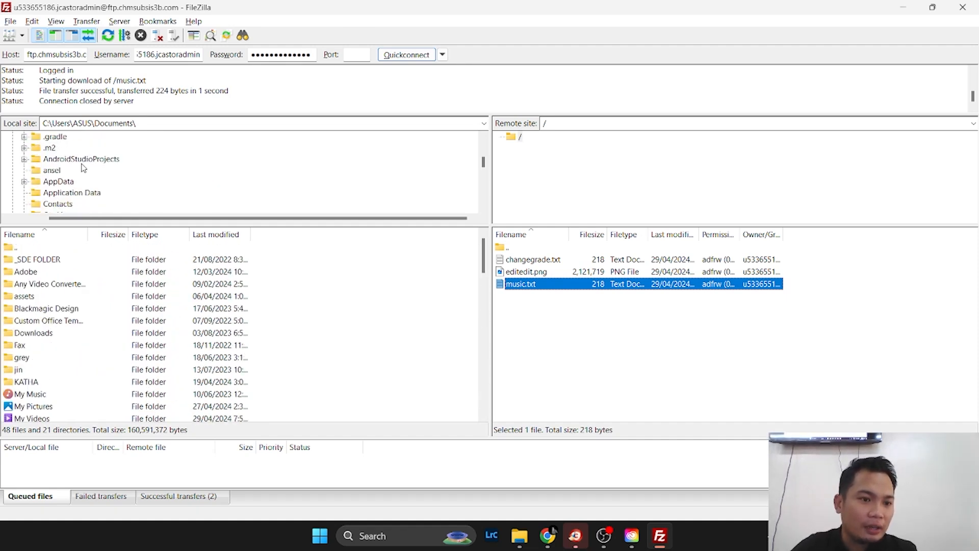
scroll(83, 168, down, 4)
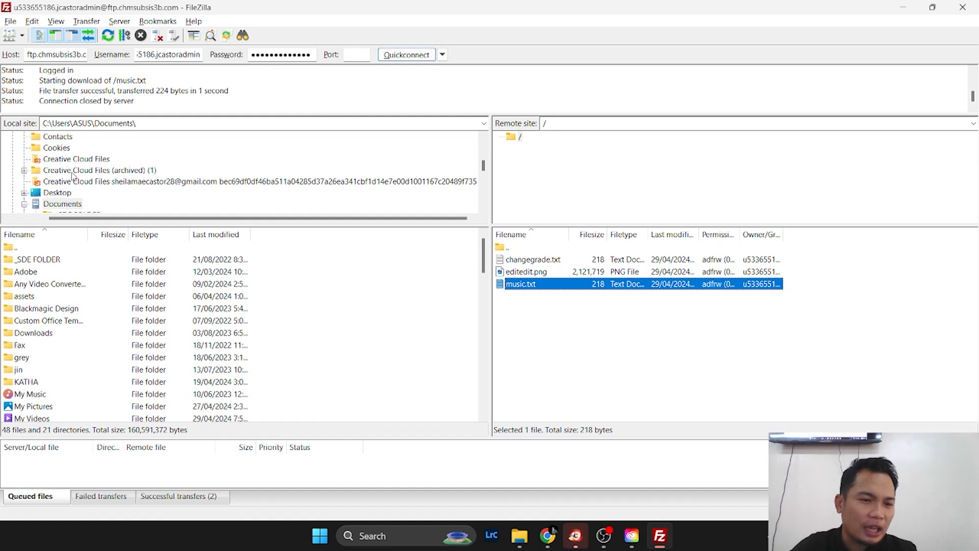
click(71, 195)
Select _00 CASTOR_ACCOMPLISHMENT_MAR2024.zip in the local Desktop file list
scroll(127, 192, down, 4)
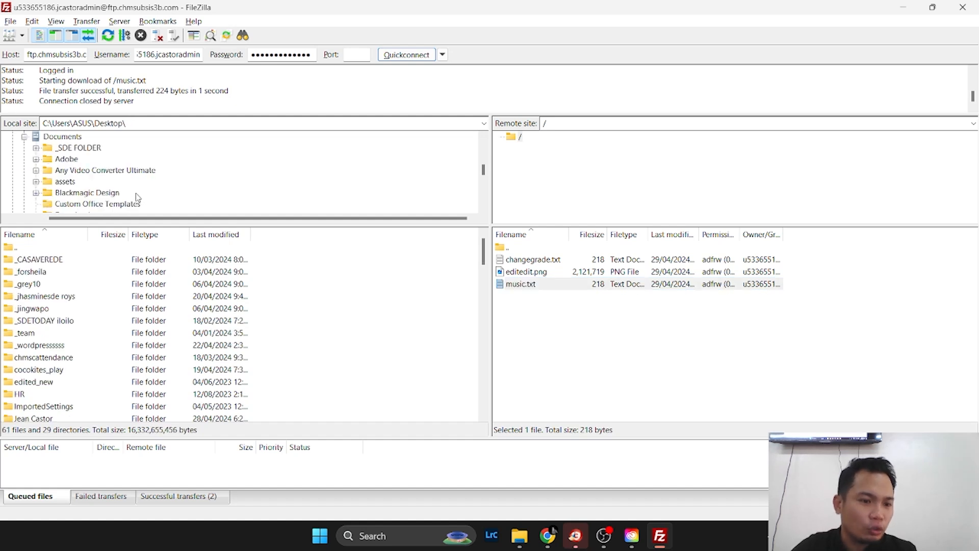
scroll(120, 192, down, 1)
scroll(110, 190, up, 6)
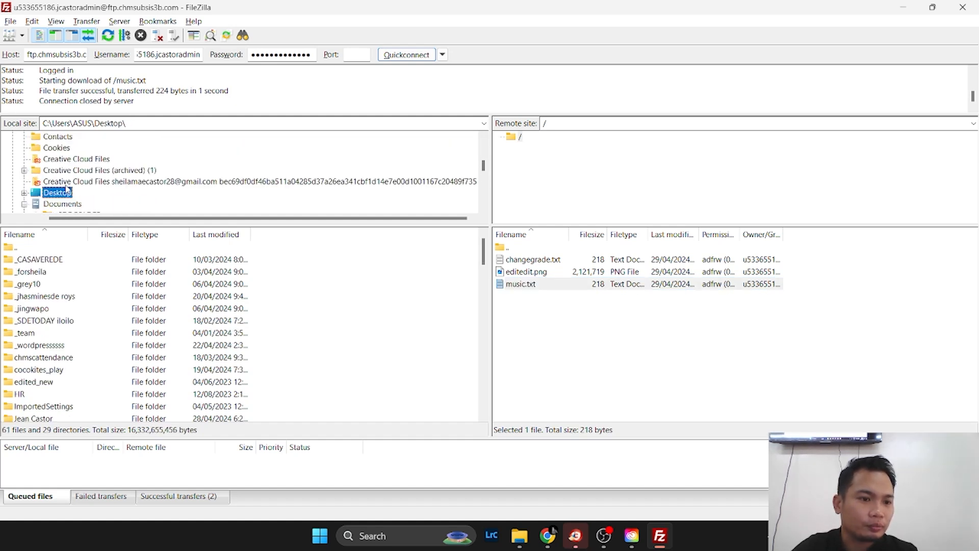
scroll(146, 329, down, 9)
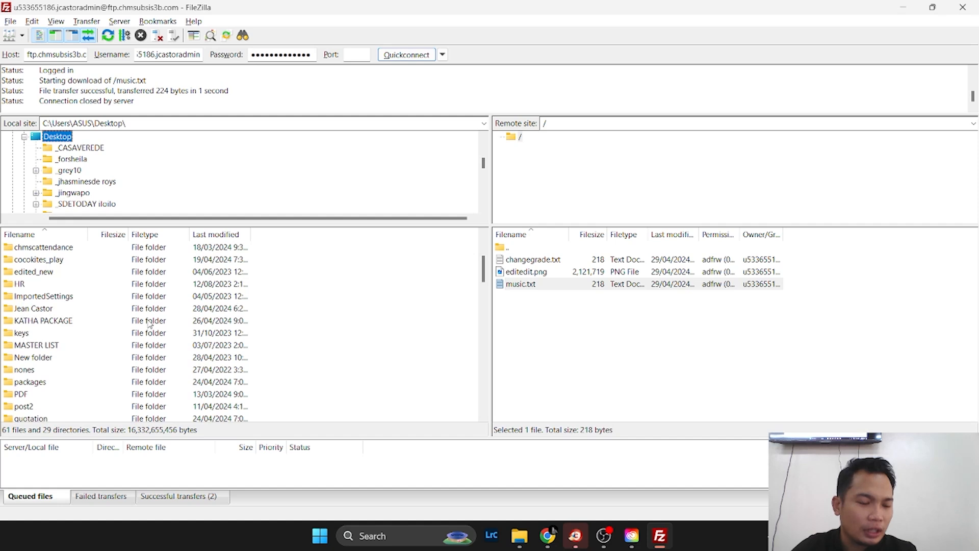
click(70, 344)
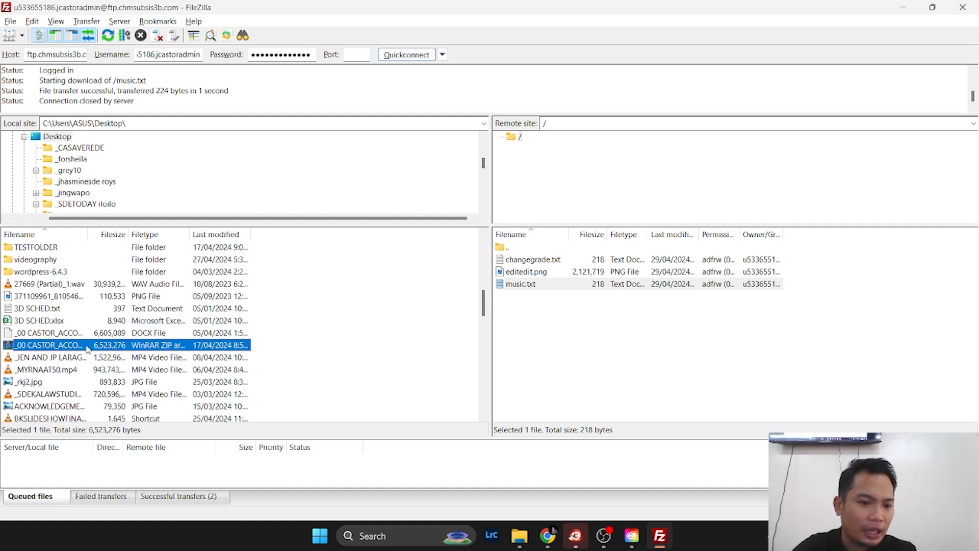
scroll(75, 350, down, 3)
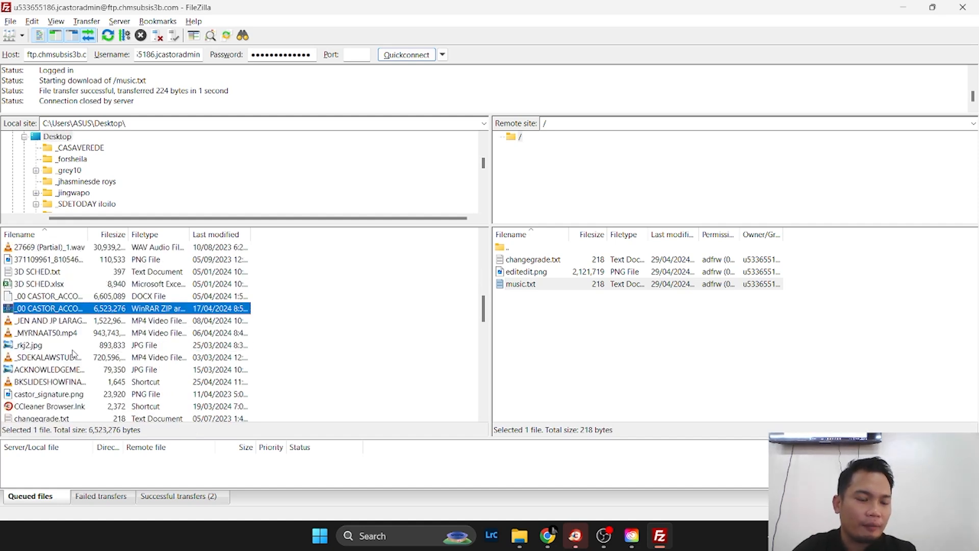
click(57, 372)
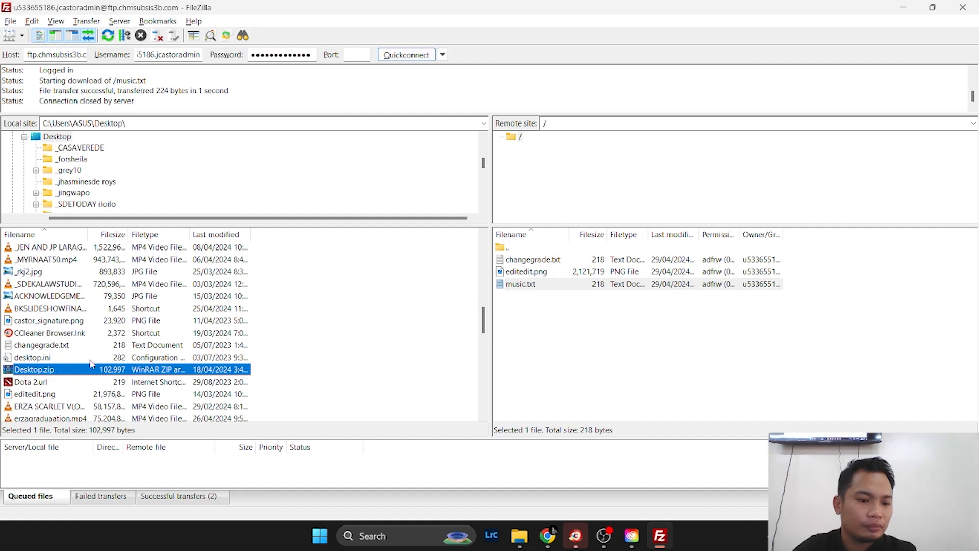
scroll(91, 362, up, 3)
click(65, 346)
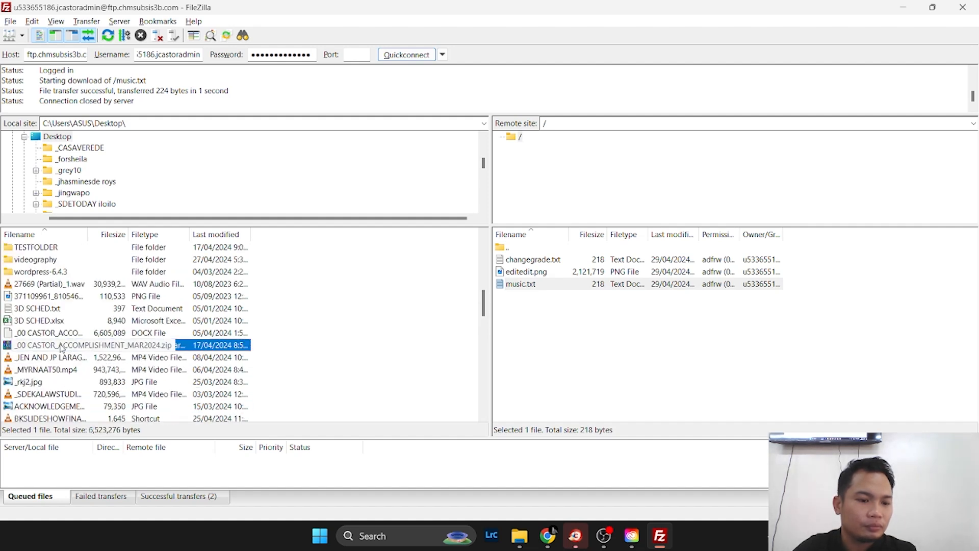
Upload _00 CASTOR_ACCOMPLISHMENT_MAR2024.zip to the server root and enlarge the transfer queue pane
right_click(38, 350)
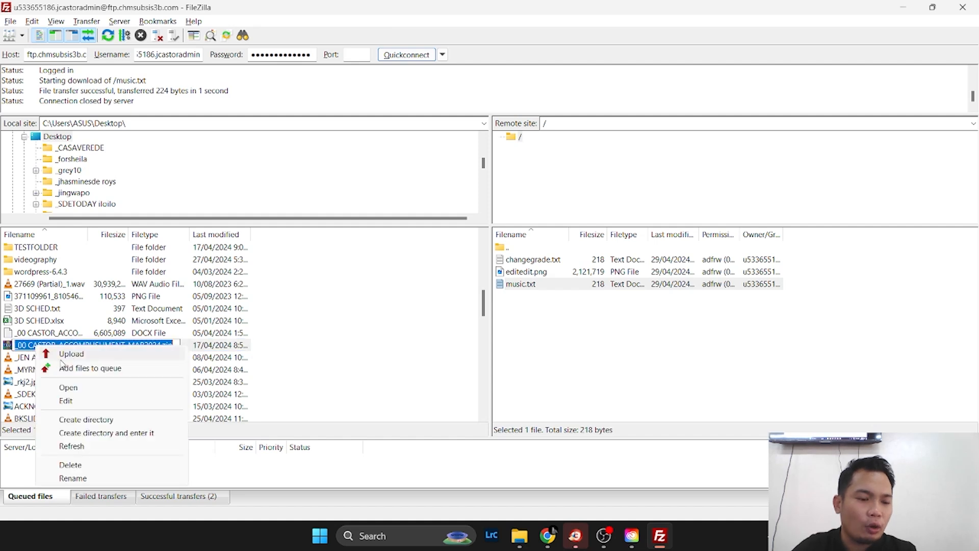
click(119, 356)
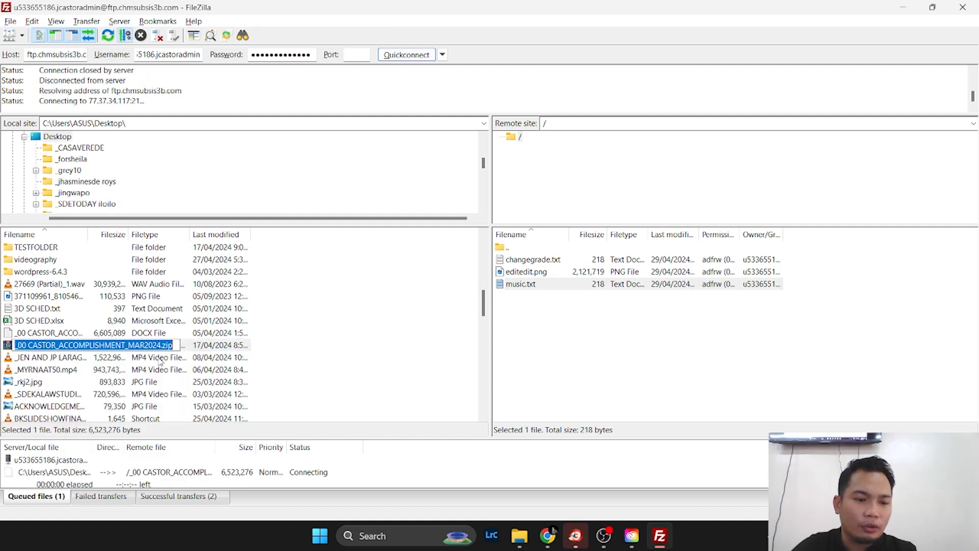
click(697, 346)
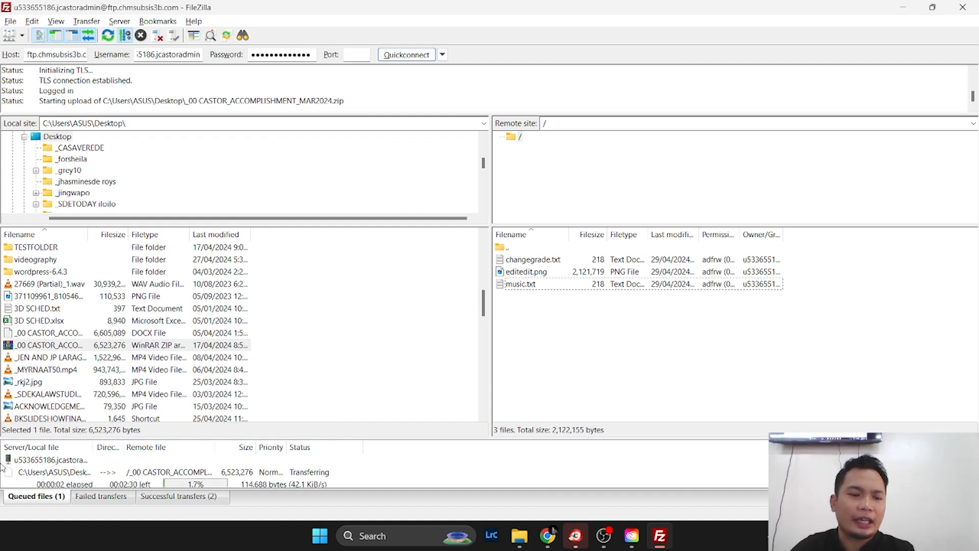
drag(199, 441, 195, 389)
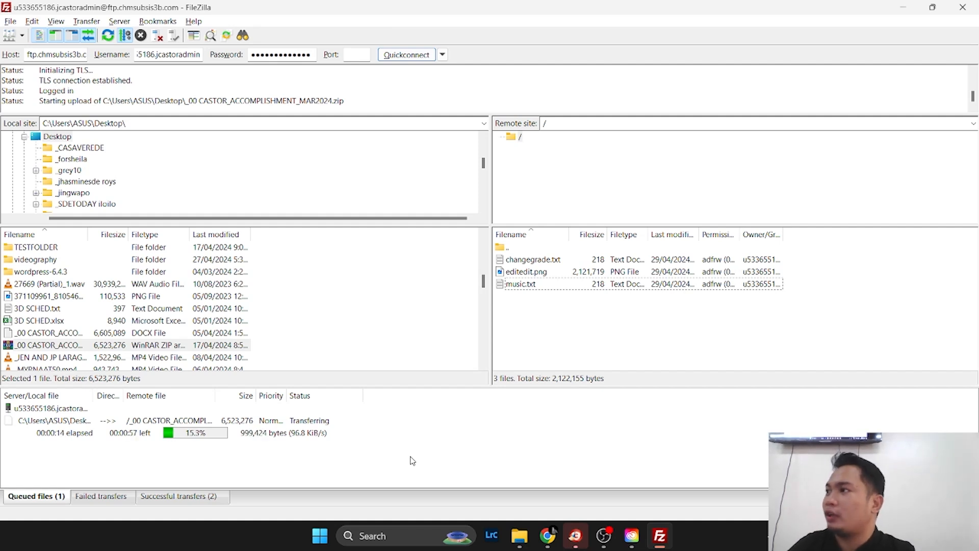
Let the 6,523,276-byte upload finish, then switch to the browser file manager
right_click(39, 260)
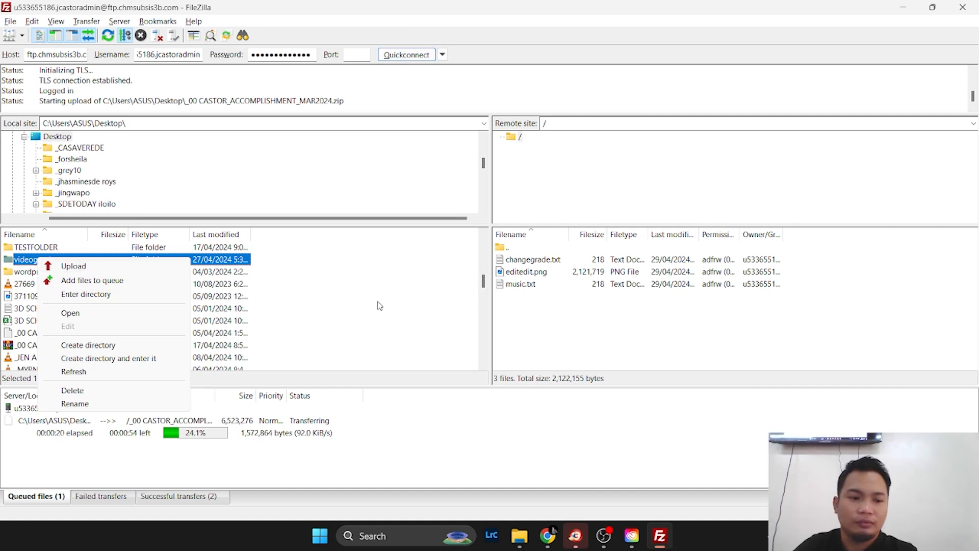
click(226, 272)
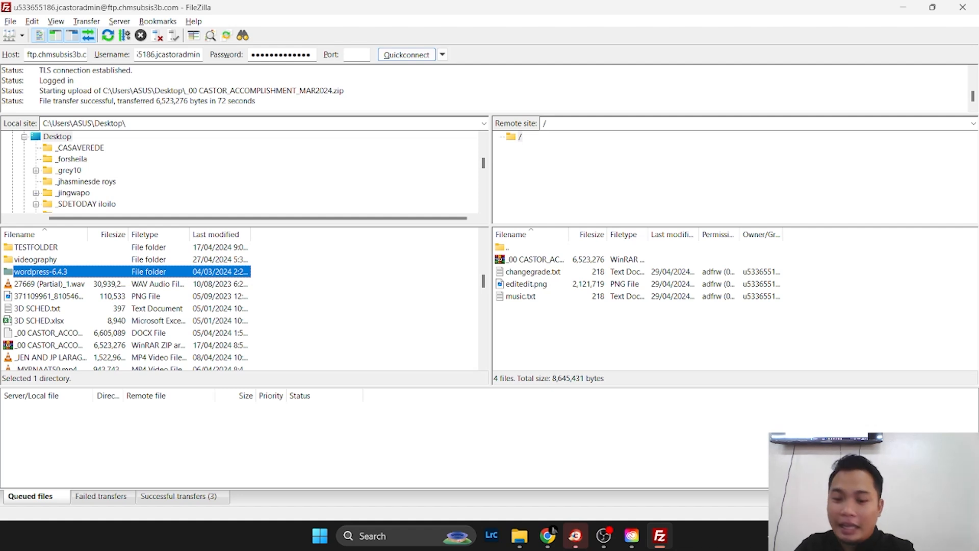
click(550, 540)
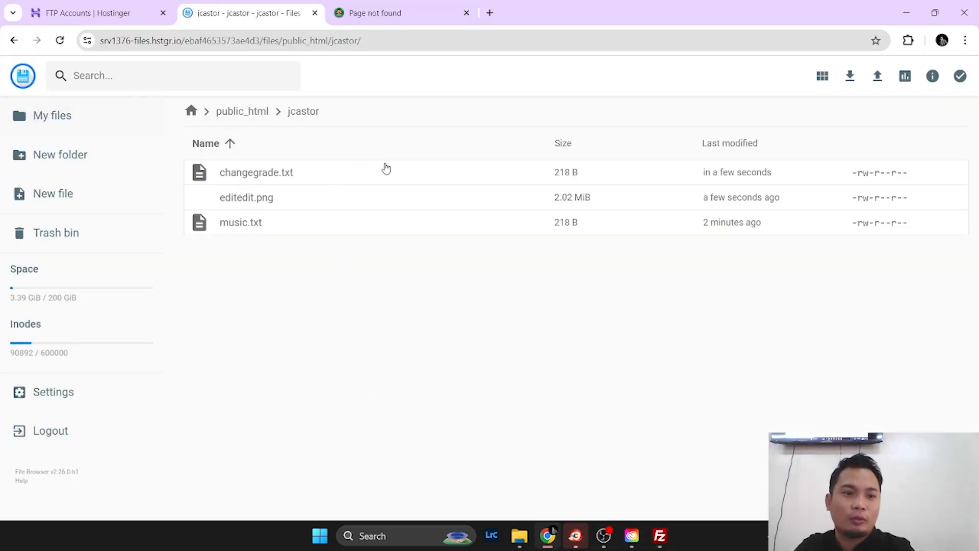
Reload the jcastor listing and extract the uploaded zip into the jcastor folder
click(60, 41)
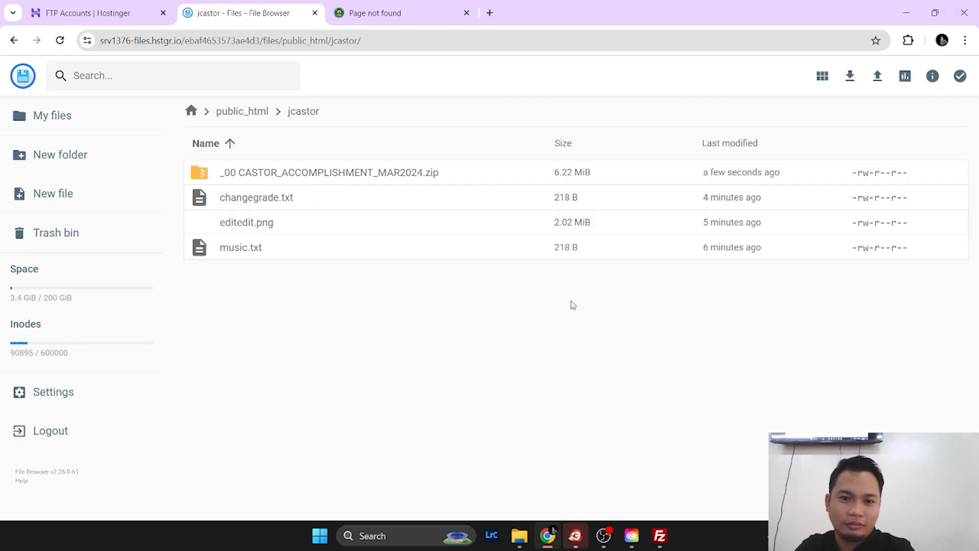
click(373, 177)
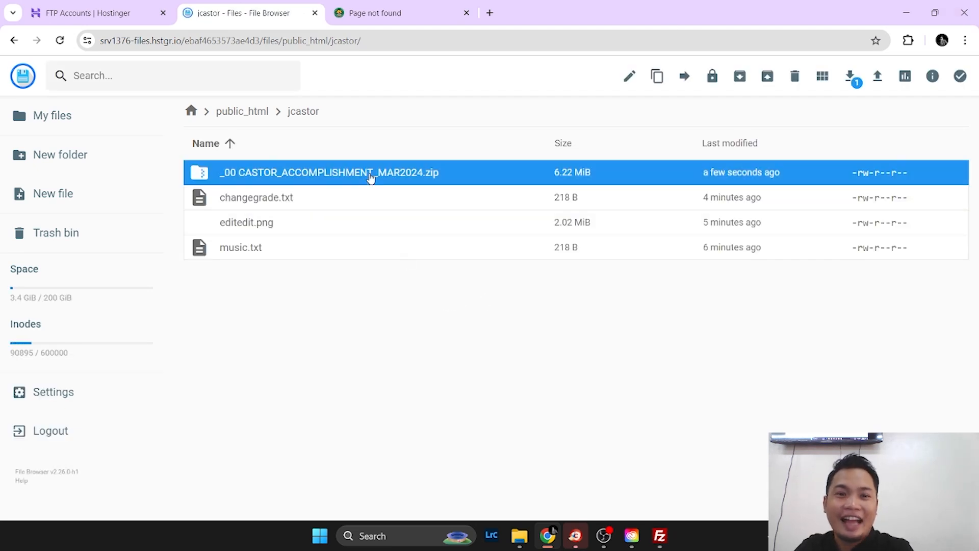
right_click(289, 173)
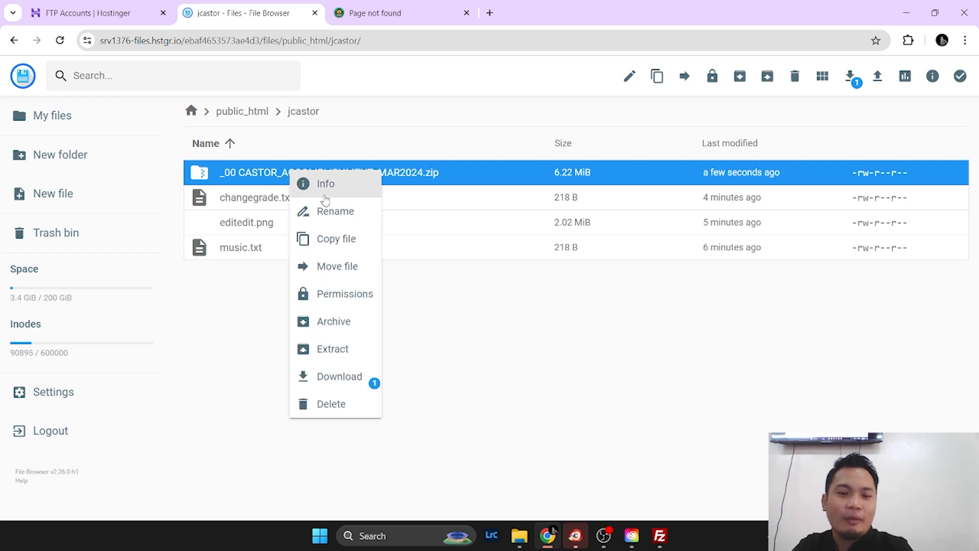
click(336, 354)
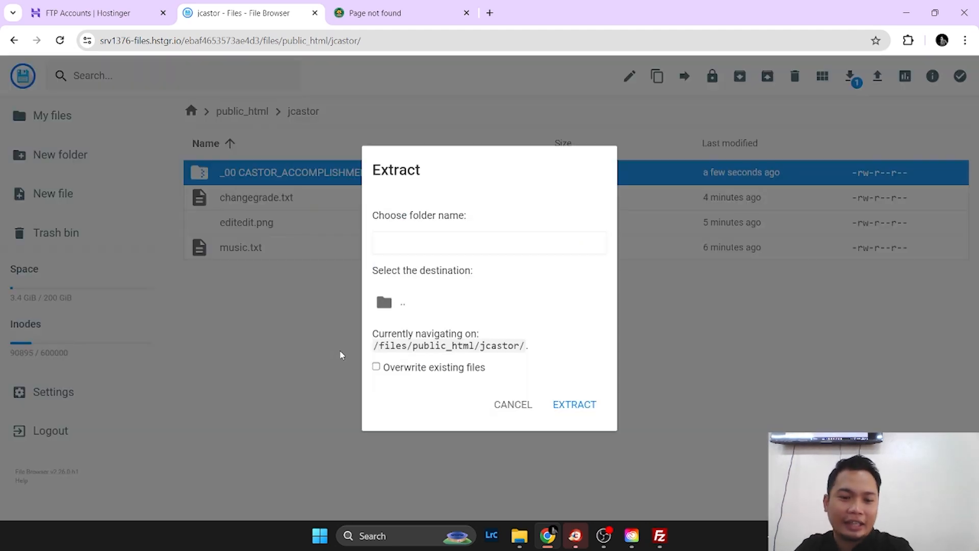
click(448, 249)
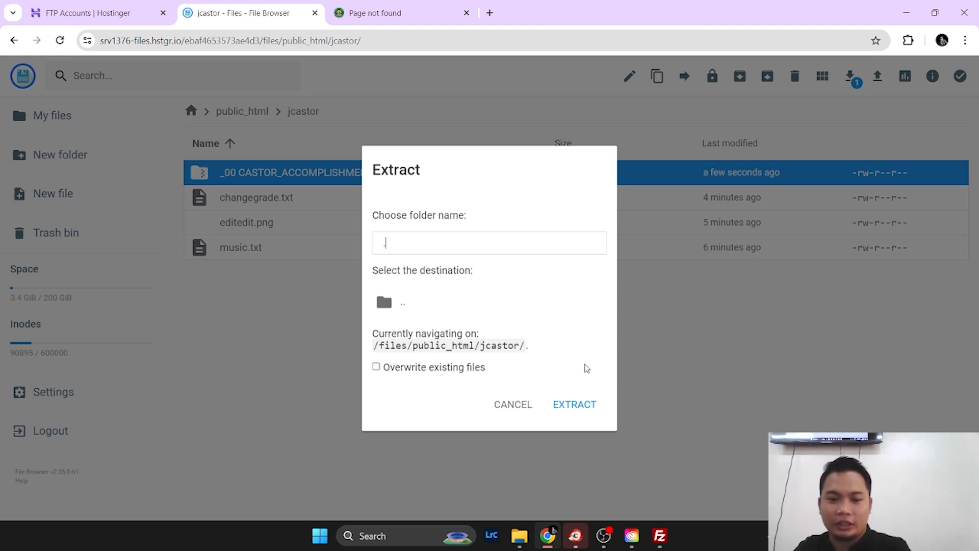
click(592, 404)
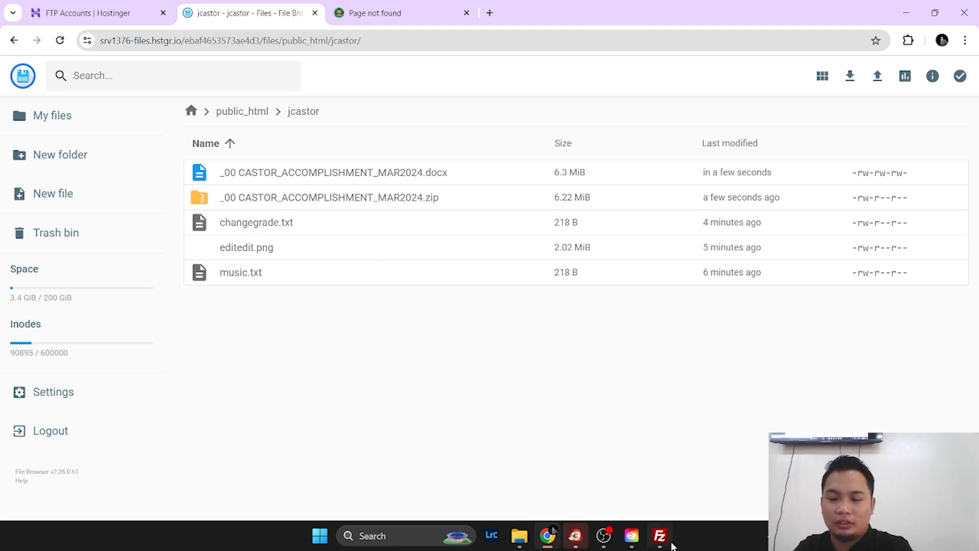
Glance at FileZilla, then return to the browser file manager
mouse_move(671, 542)
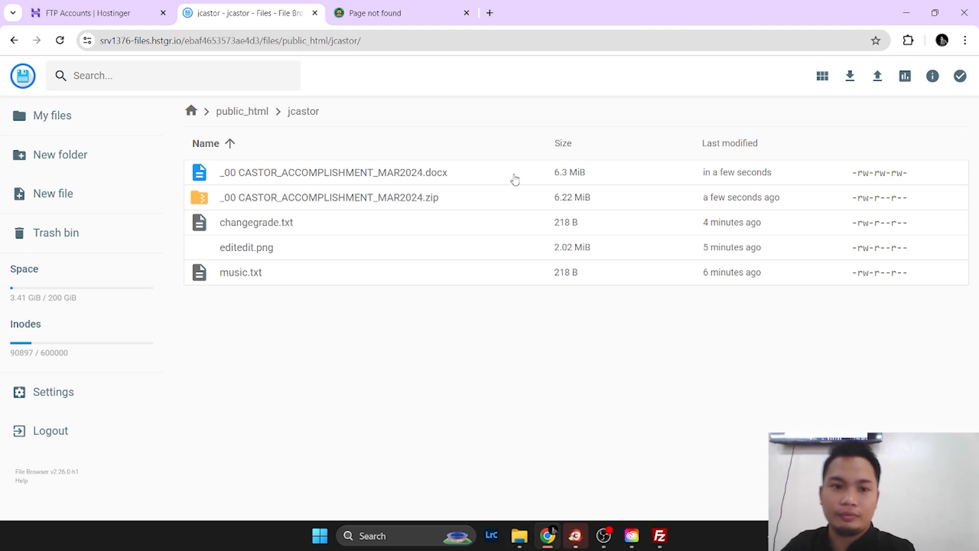
click(663, 546)
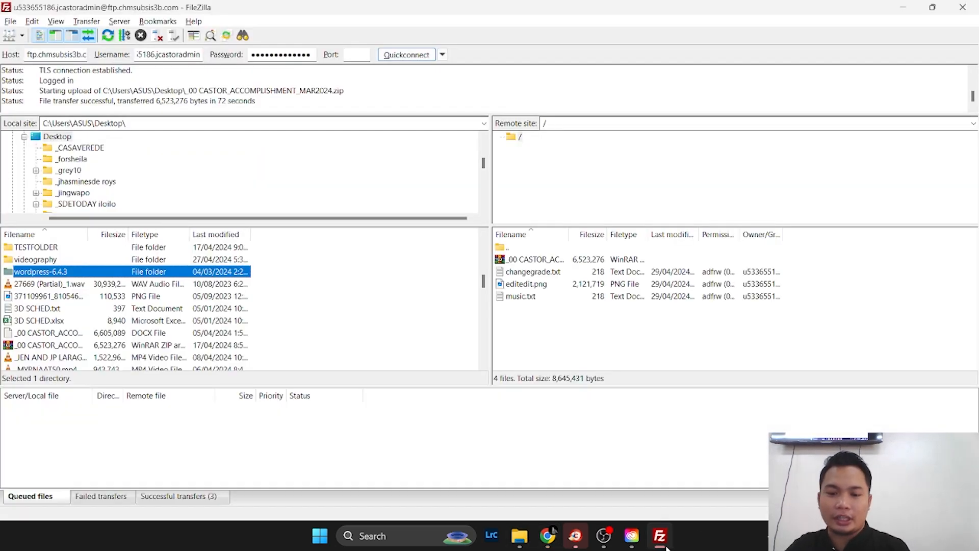
key(alt+Tab)
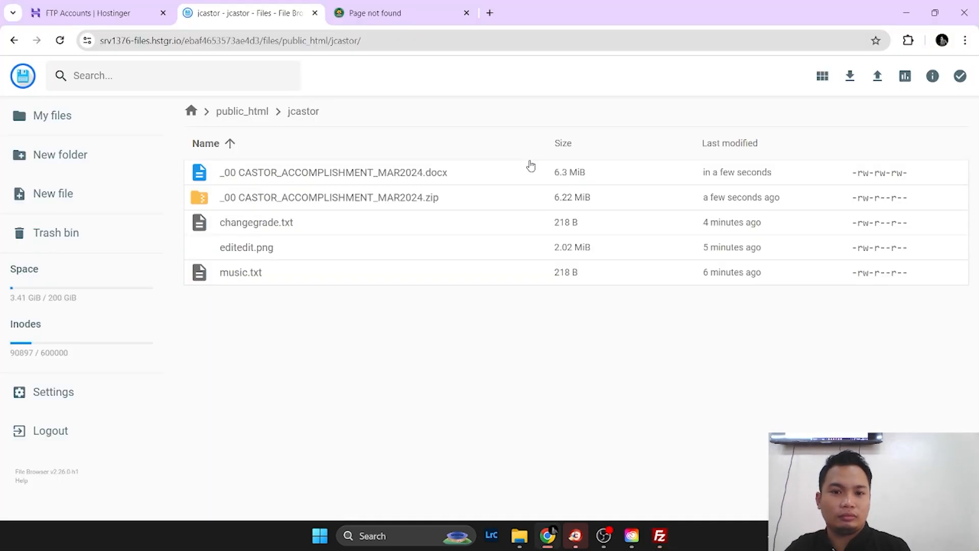